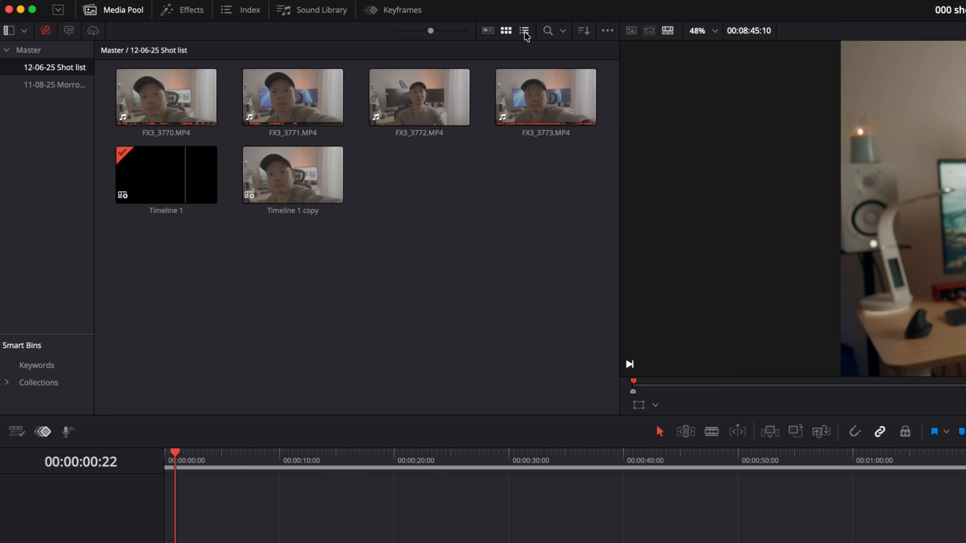
Switch the Media Pool to list view and open the column customization dialog.
click(524, 31)
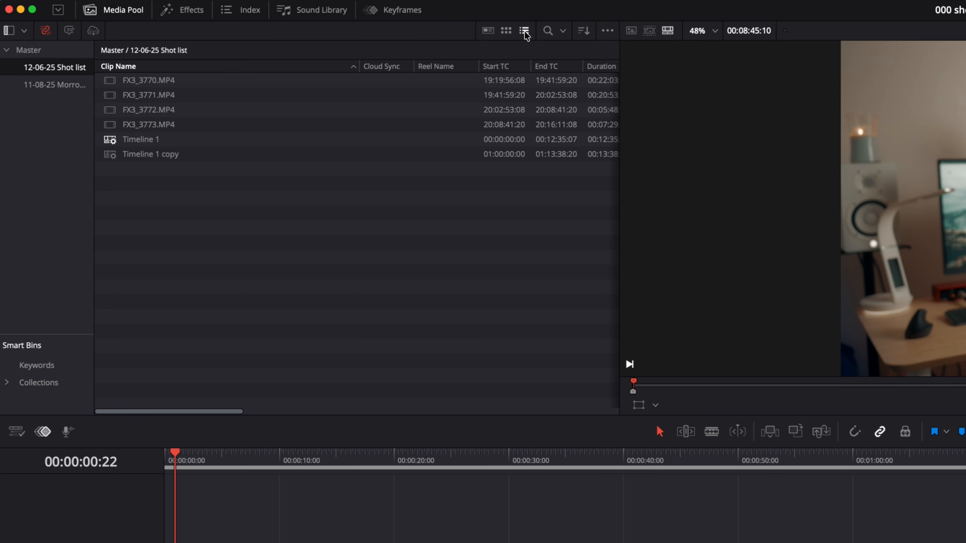
right_click(311, 67)
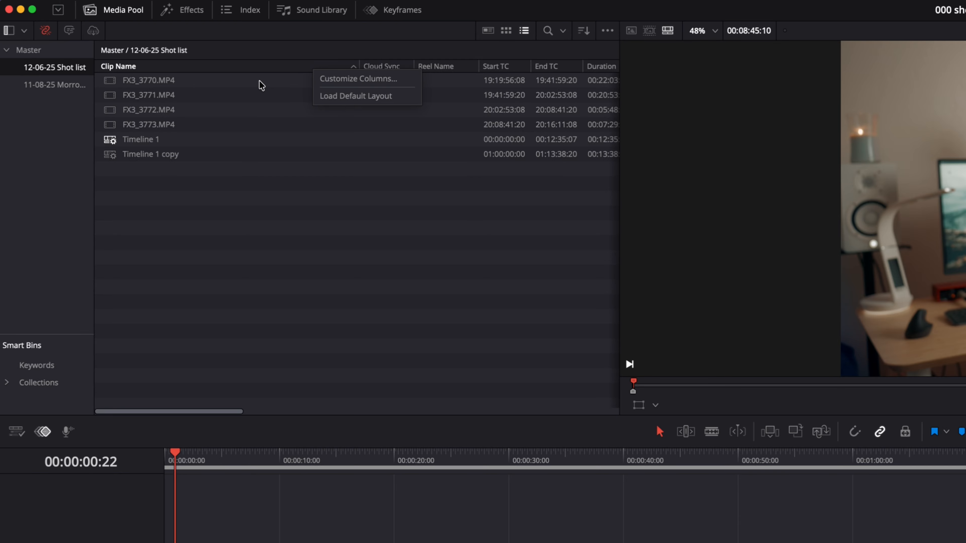
click(319, 79)
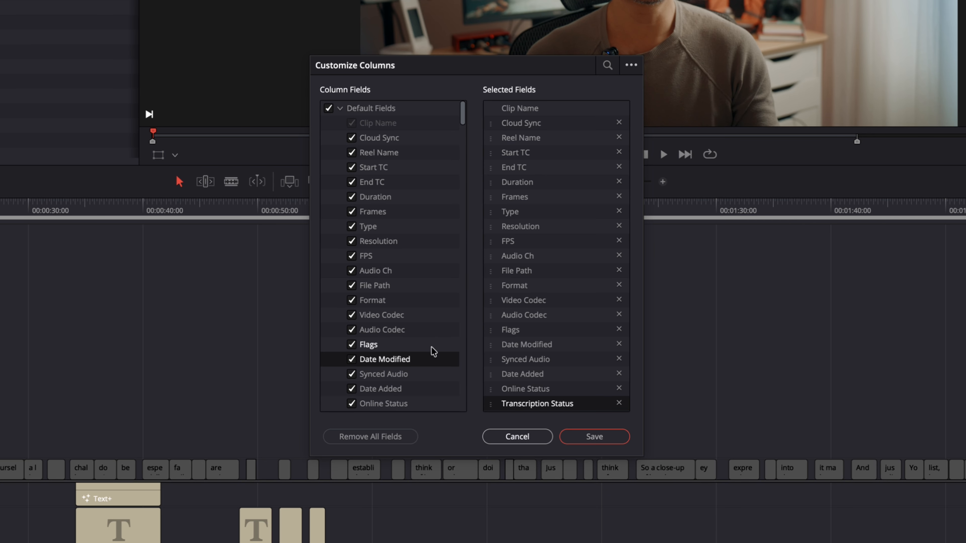
Clear all fields, then add Date Modified, Audio Ch, FPS, Video Codec and Date Added as columns.
click(387, 441)
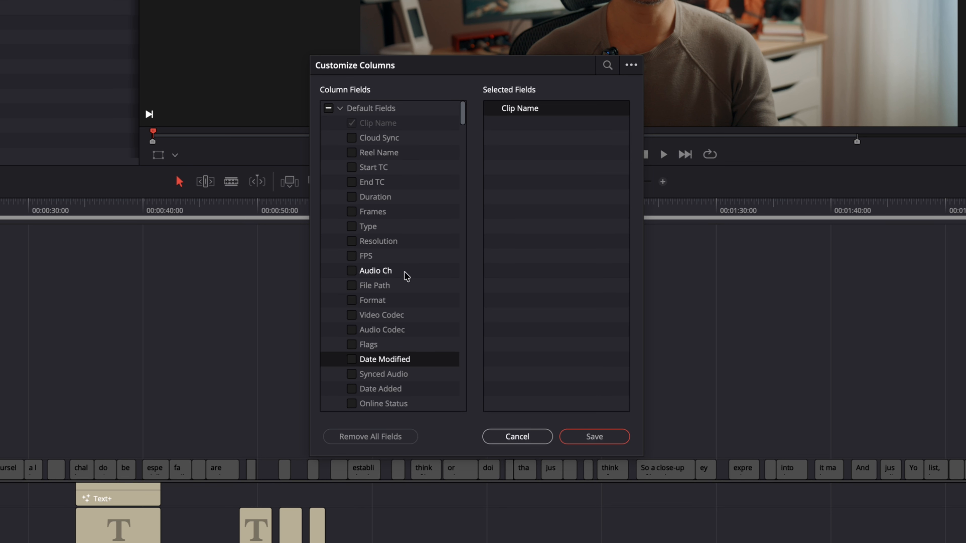
scroll(396, 377, down, 2)
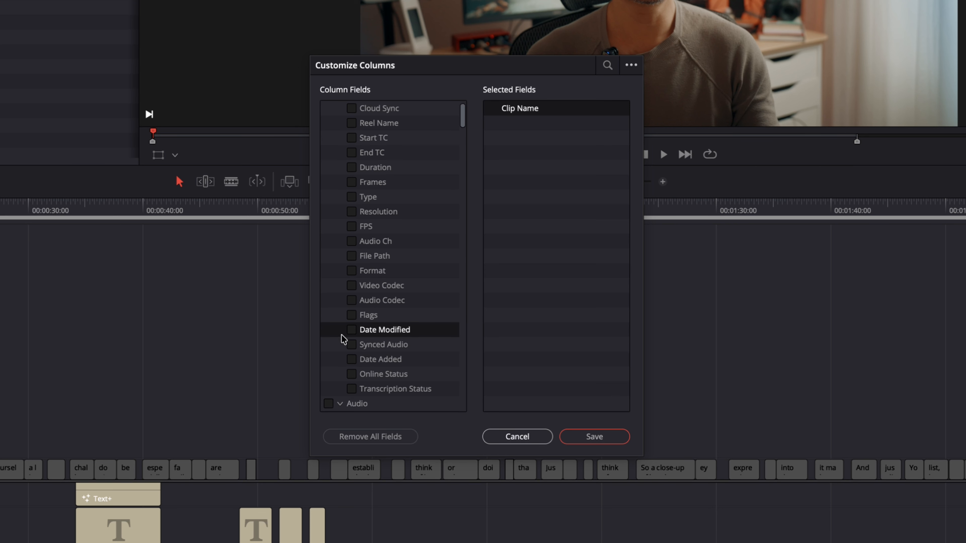
click(352, 330)
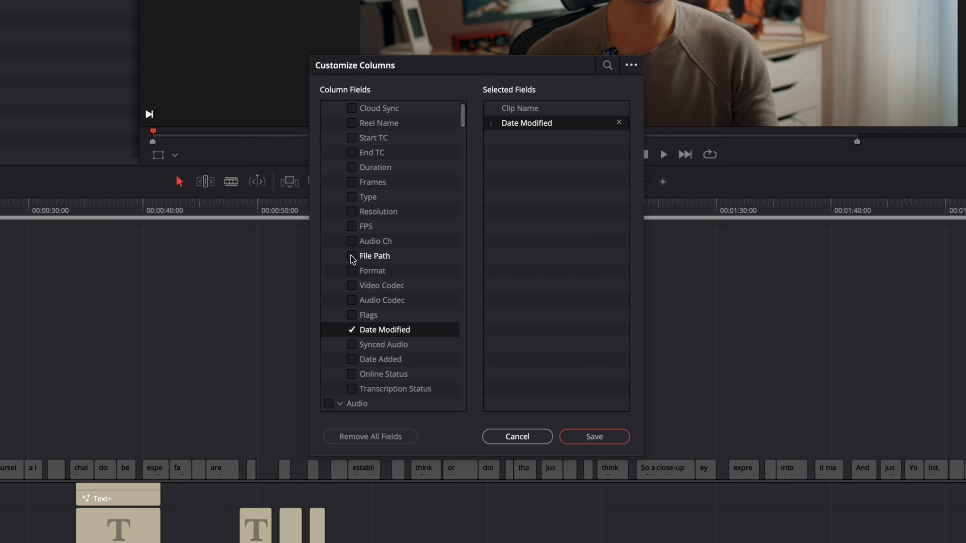
click(351, 242)
click(351, 226)
scroll(353, 229, down, 2)
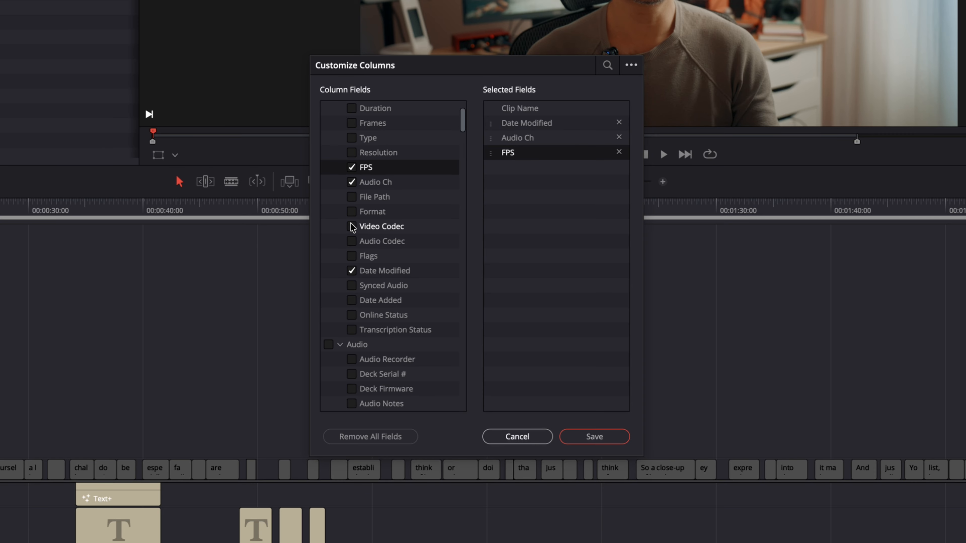
click(352, 228)
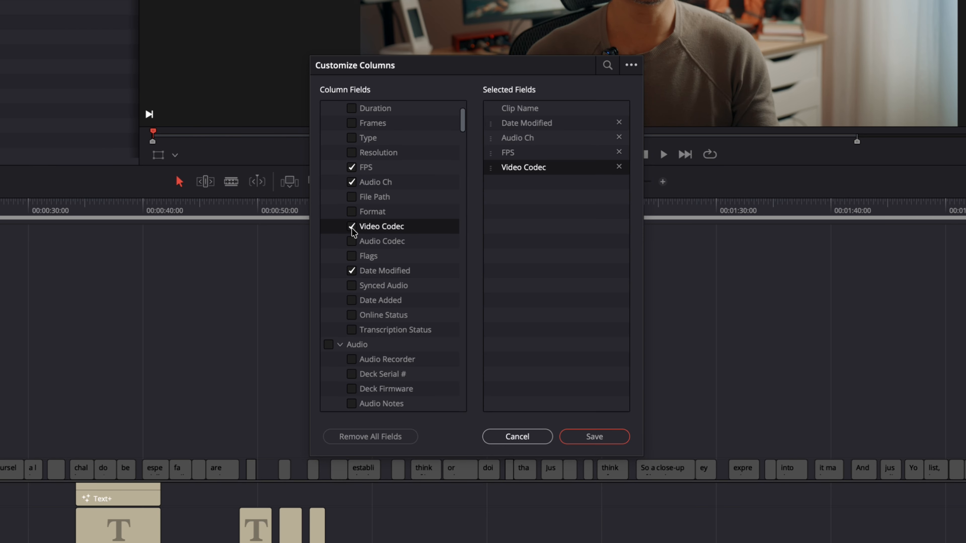
click(352, 300)
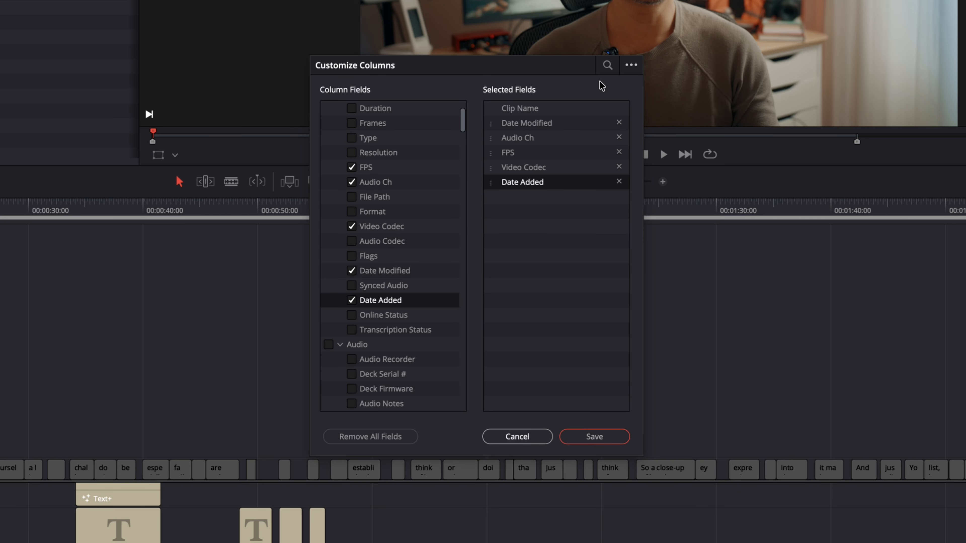
Save the current column selection as a new preset named Document Life.
click(632, 65)
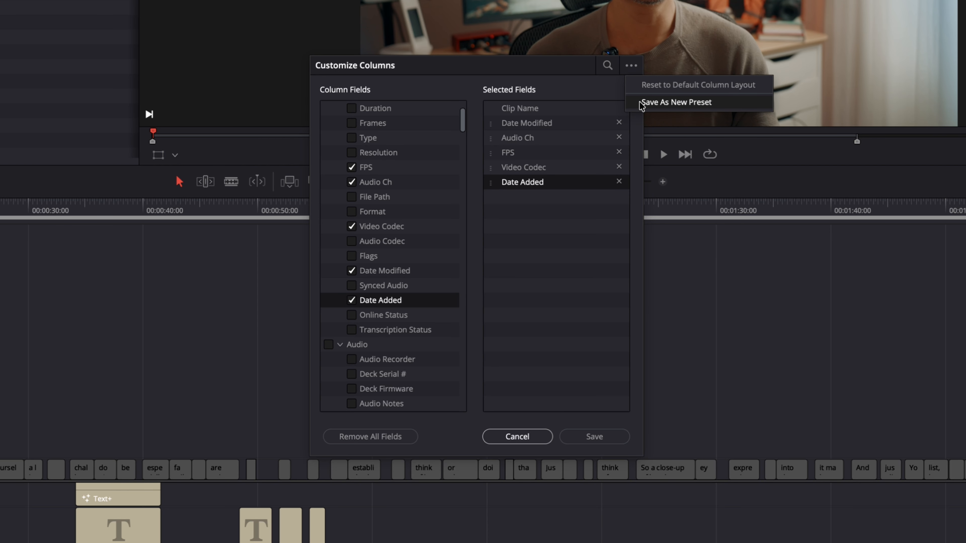
click(676, 102)
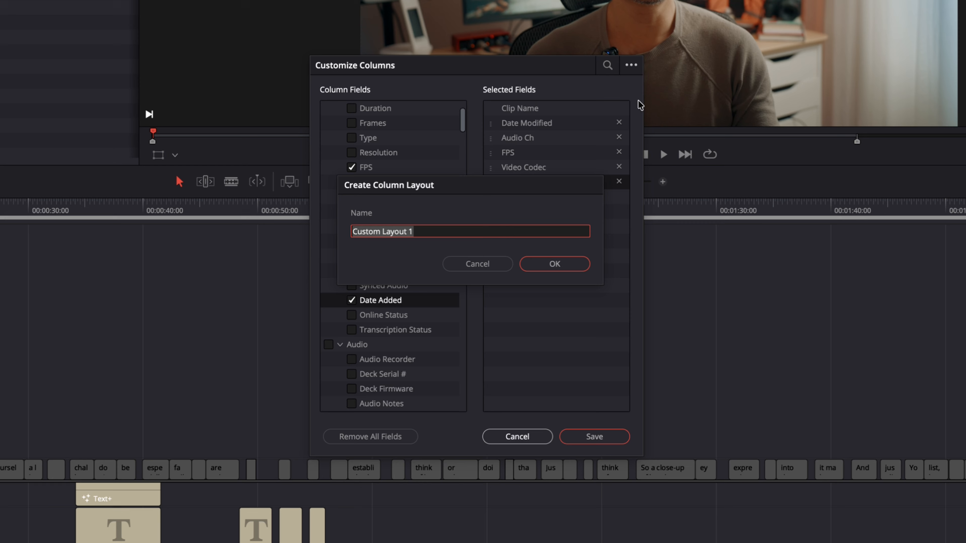
text(Document Life)
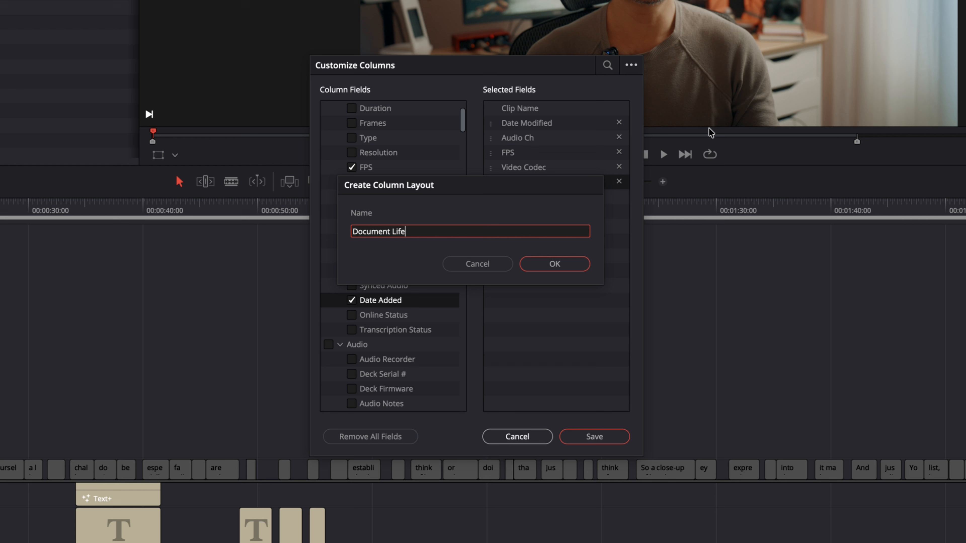
click(548, 265)
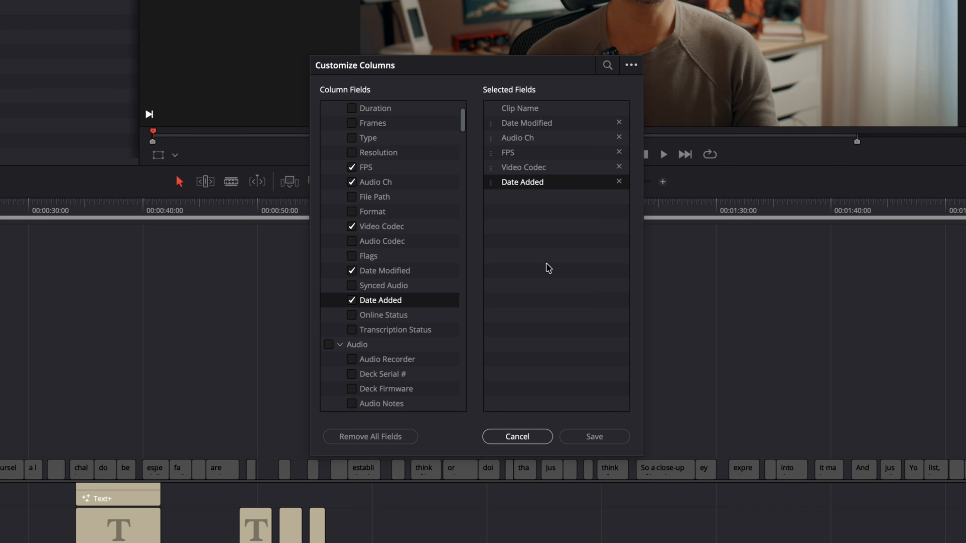
Review the Document Life preset options and save the customized columns to the Media Pool.
click(631, 65)
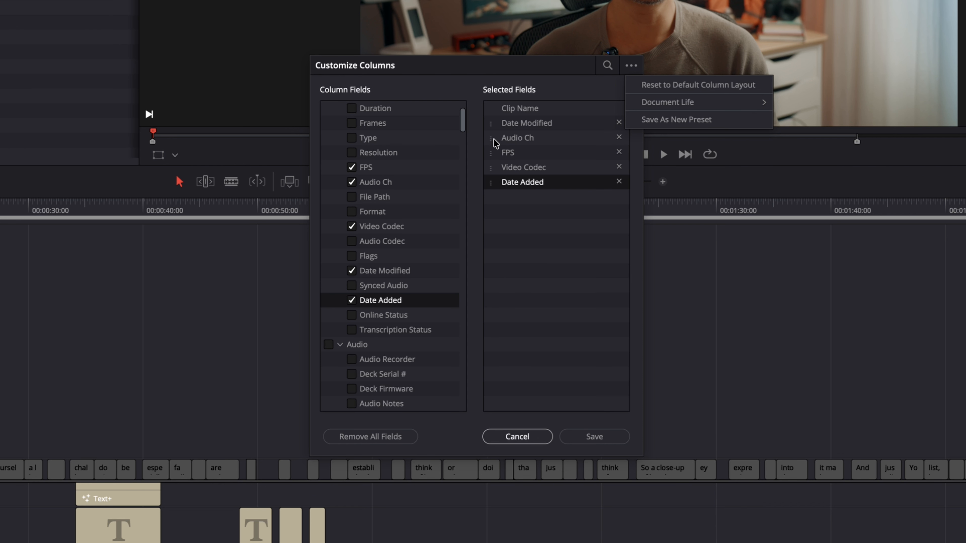
mouse_move(722, 102)
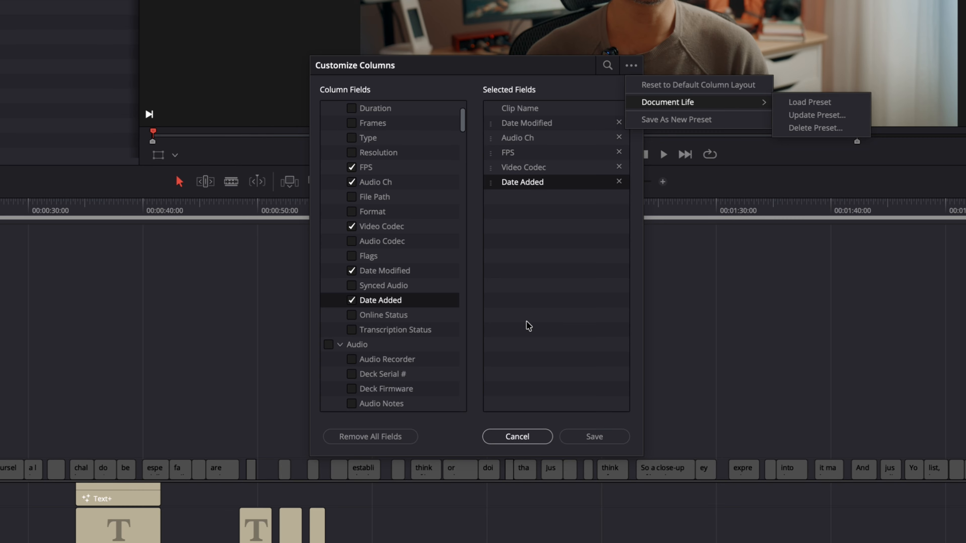
click(535, 325)
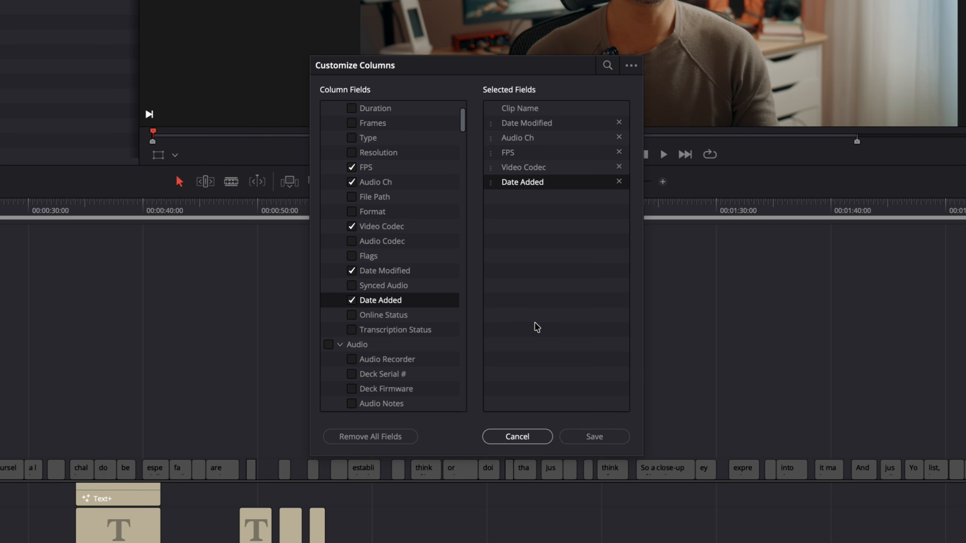
click(581, 439)
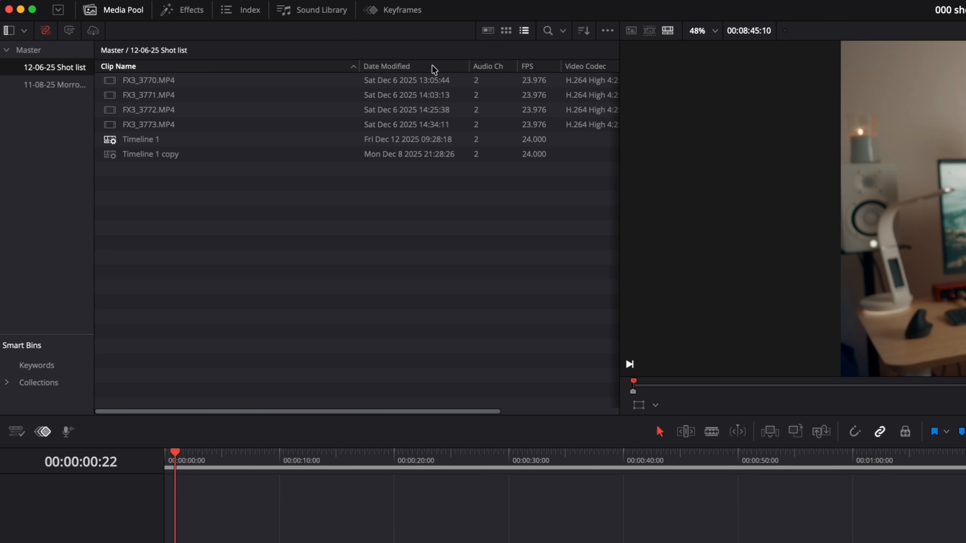
drag(191, 412, 321, 414)
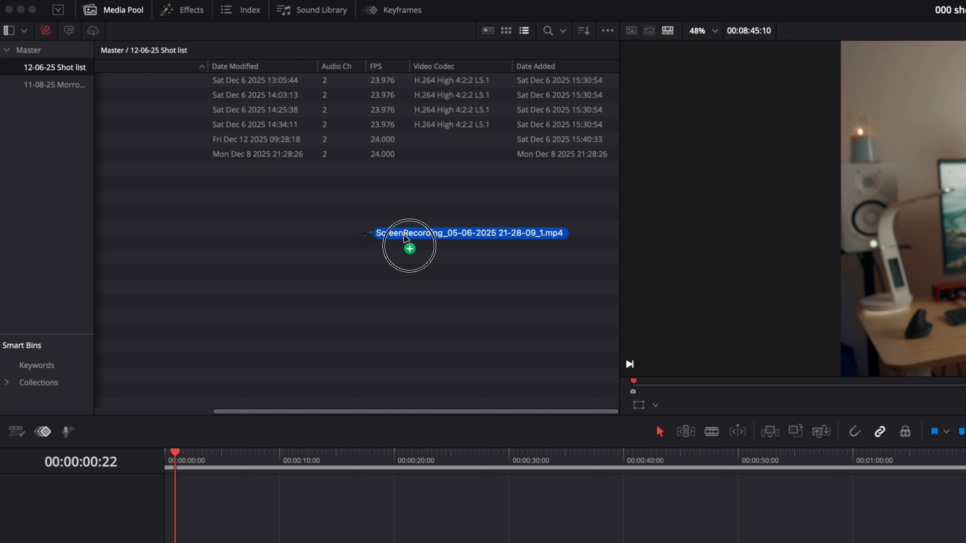
drag(409, 307, 352, 281)
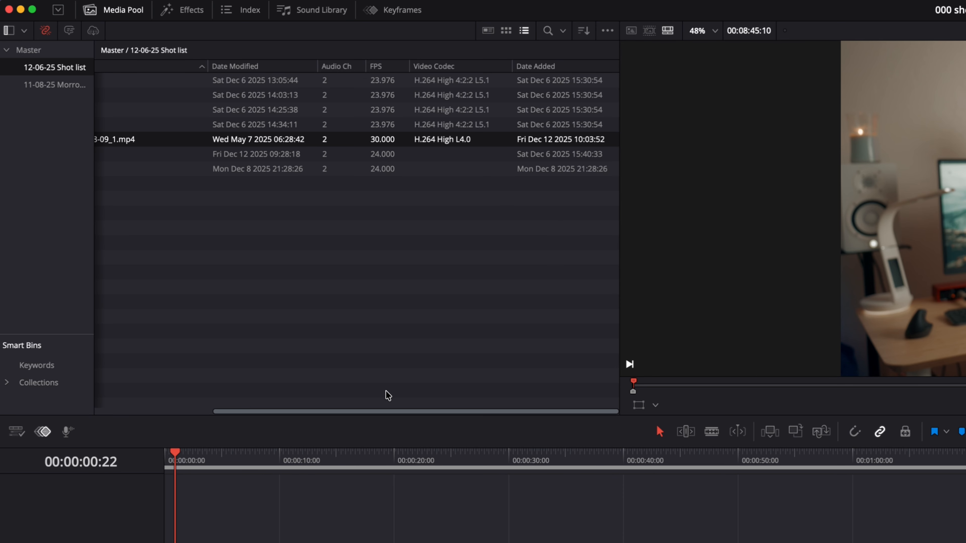
drag(248, 415, 71, 396)
drag(222, 396, 410, 400)
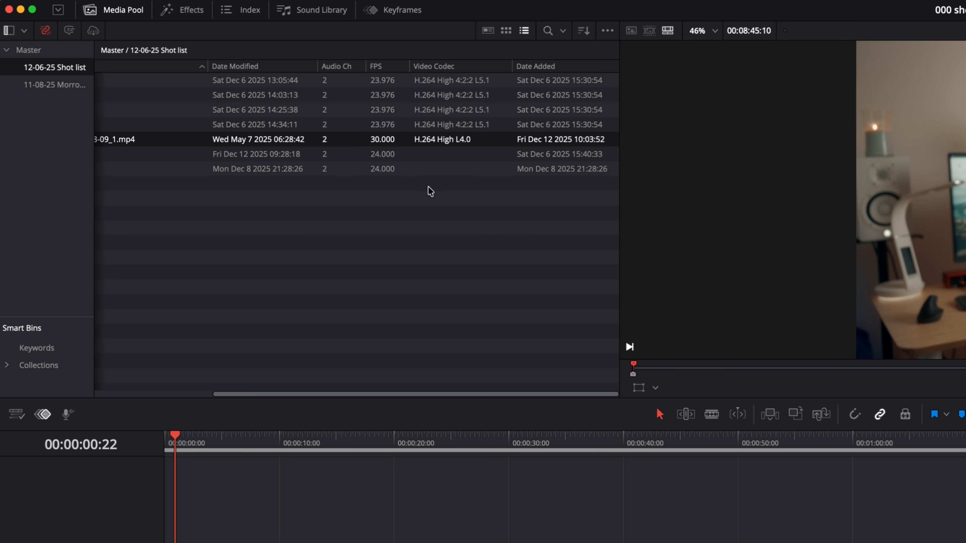
Sort the Media Pool clips by the Date Added column.
click(564, 67)
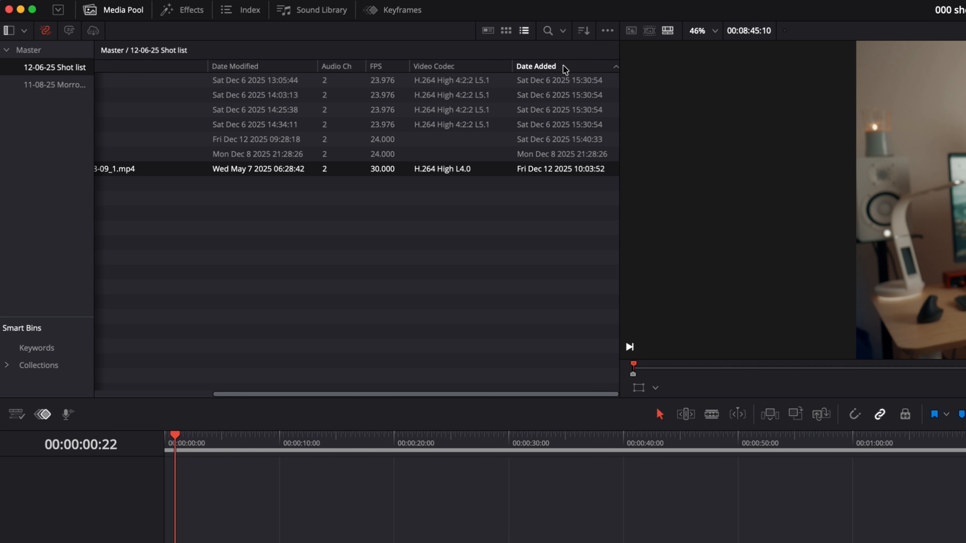
drag(537, 69, 447, 72)
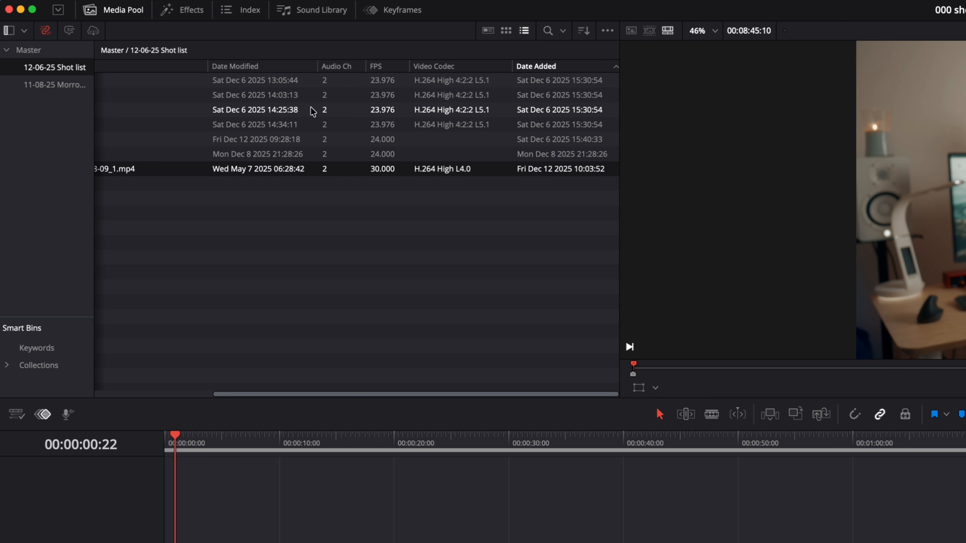
drag(267, 395, 139, 383)
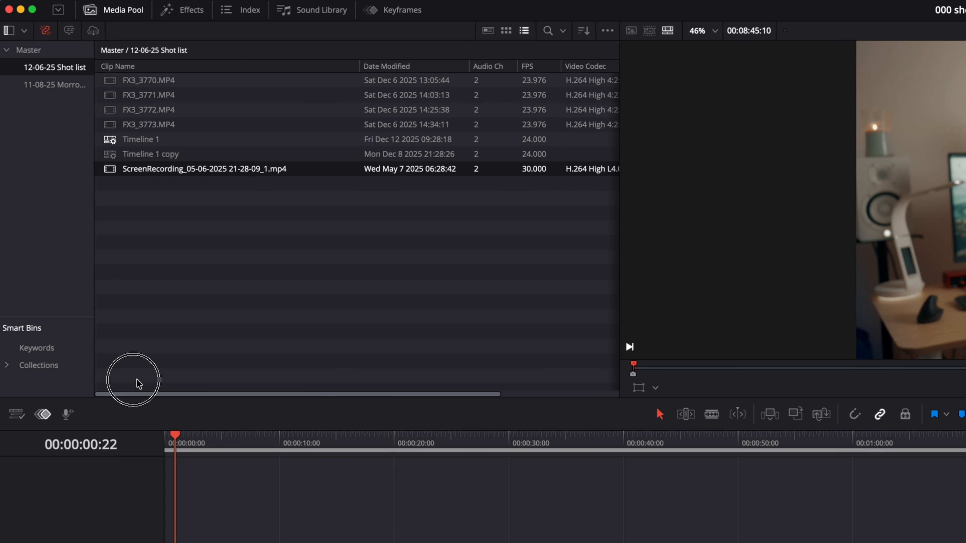
Reopen Customize Columns and add the Format and File Path fields.
right_click(250, 66)
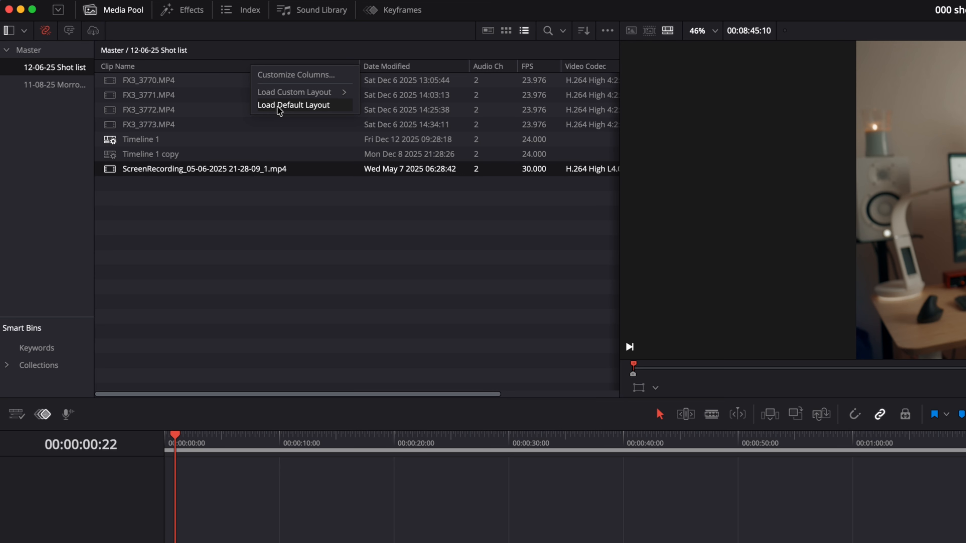
click(277, 74)
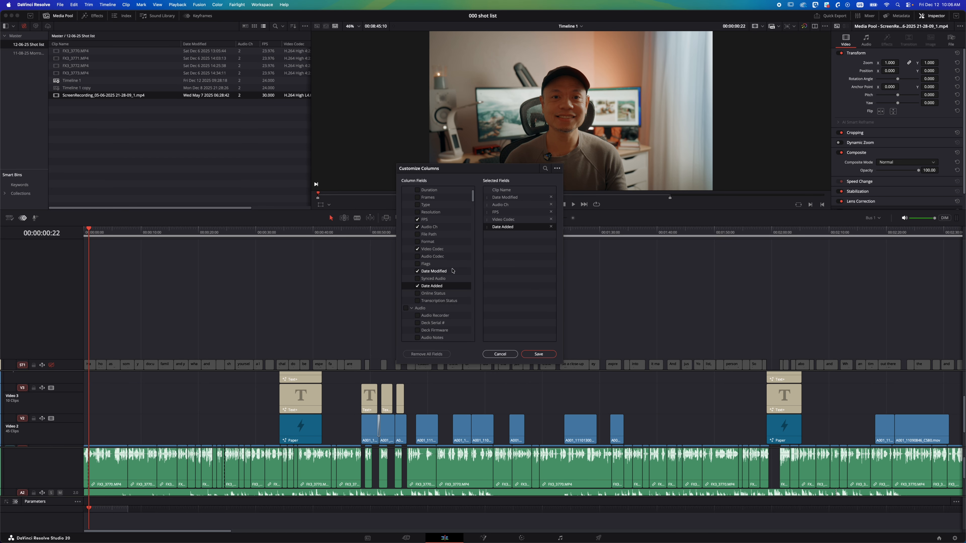
click(456, 241)
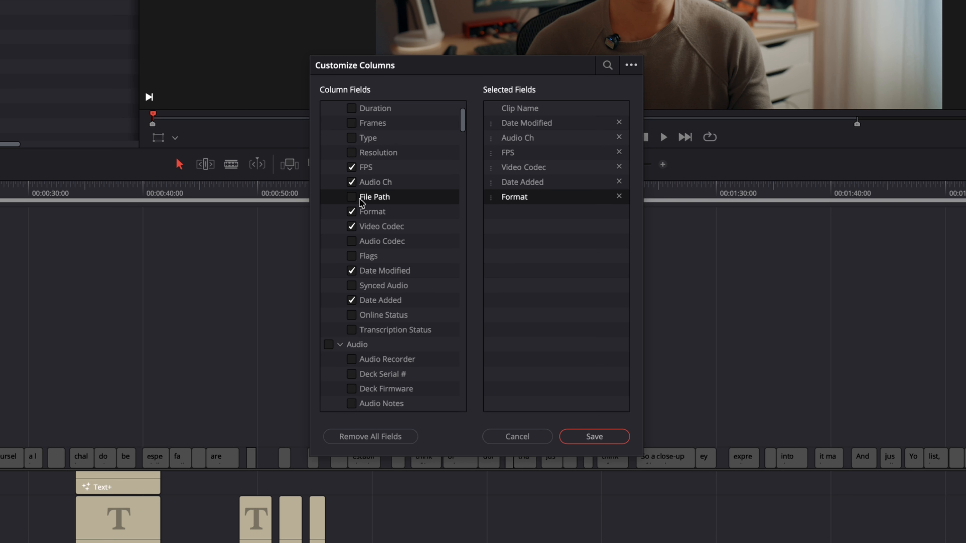
click(352, 197)
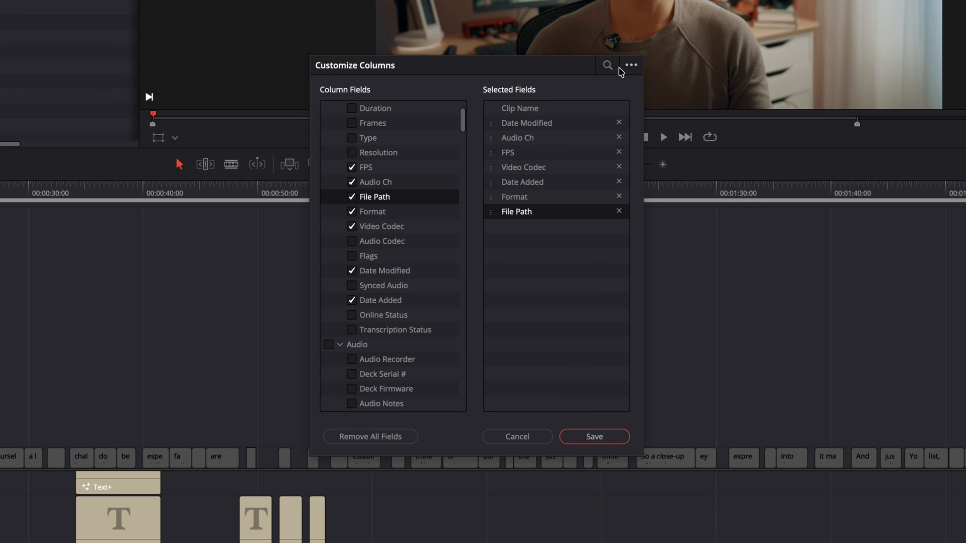
Update the Document Life preset with the current fields and save the column layout.
click(630, 65)
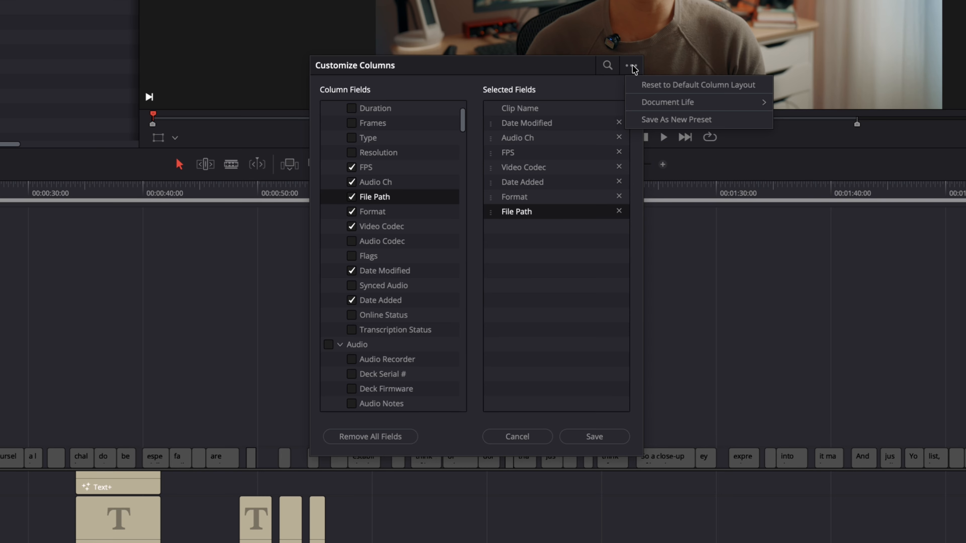
mouse_move(690, 109)
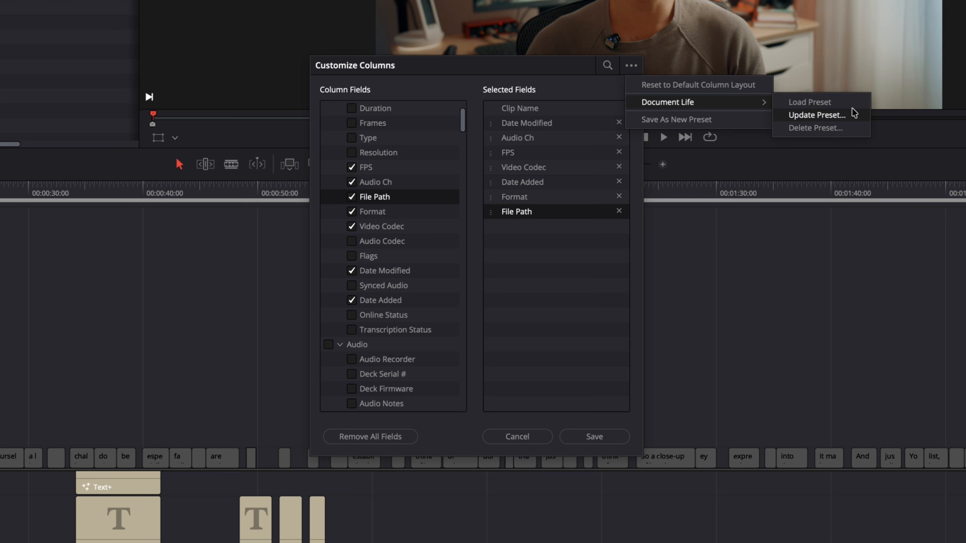
click(852, 118)
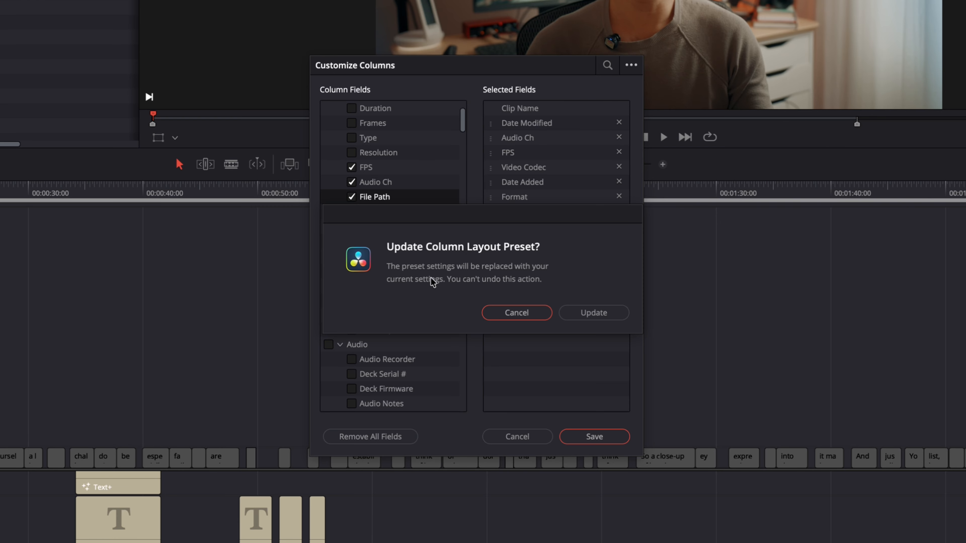
click(604, 315)
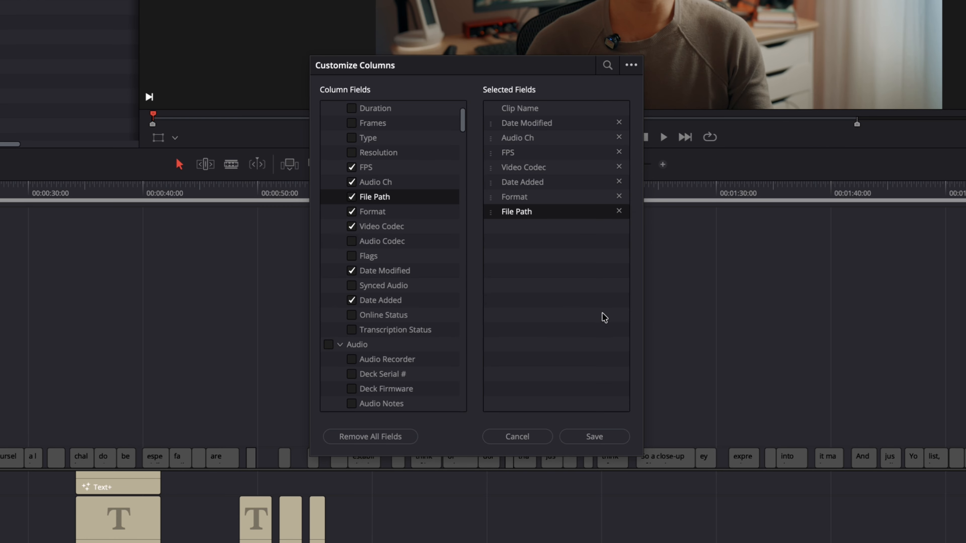
click(588, 436)
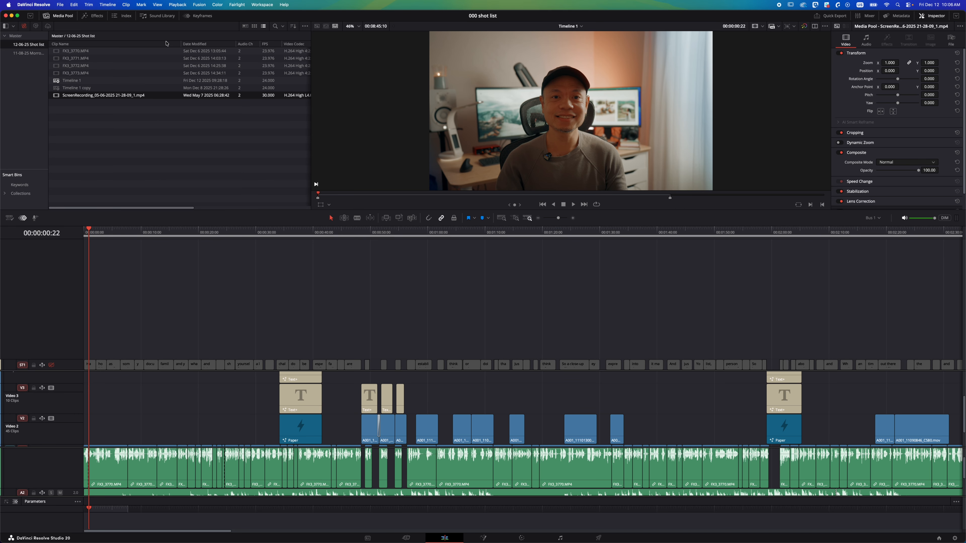
right_click(149, 45)
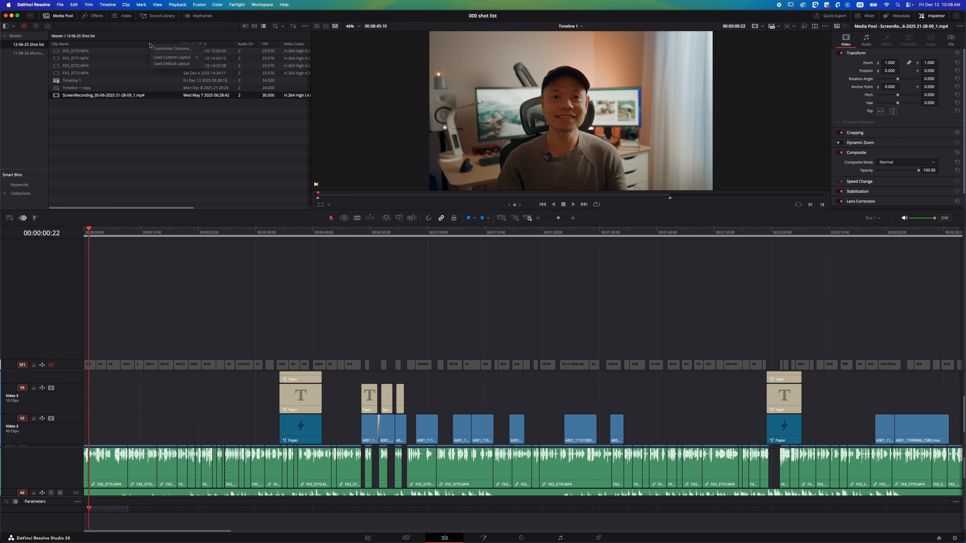
click(159, 49)
click(500, 354)
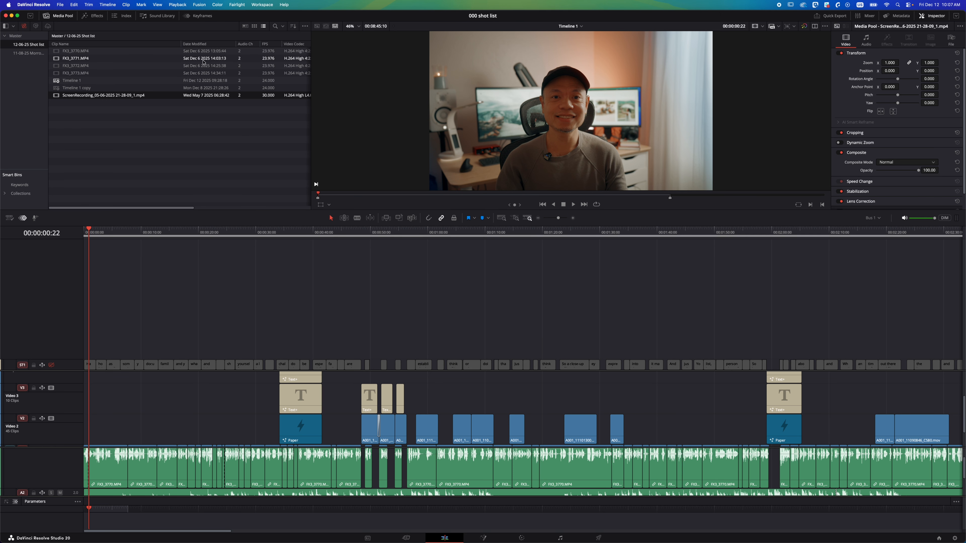
Restore the default column layout in the Media Pool list view.
right_click(161, 43)
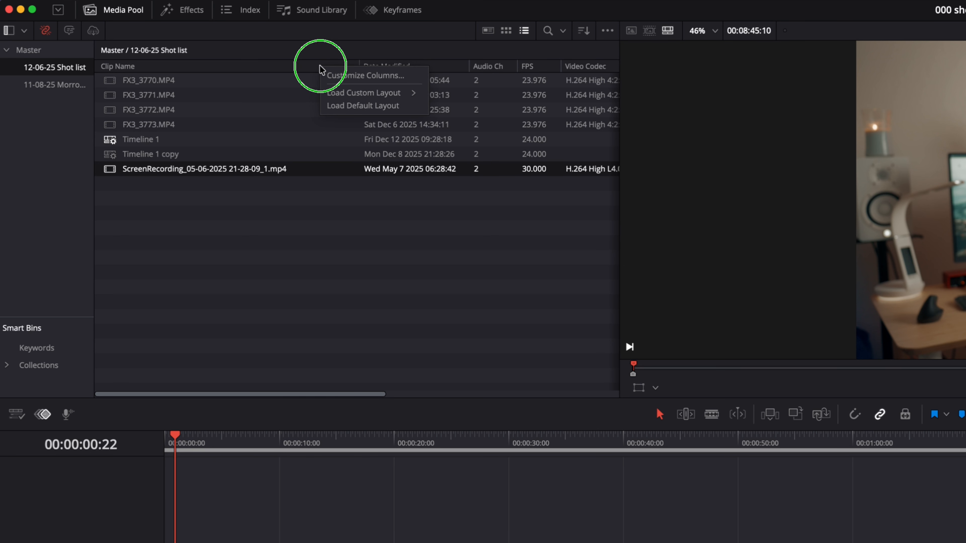
click(342, 108)
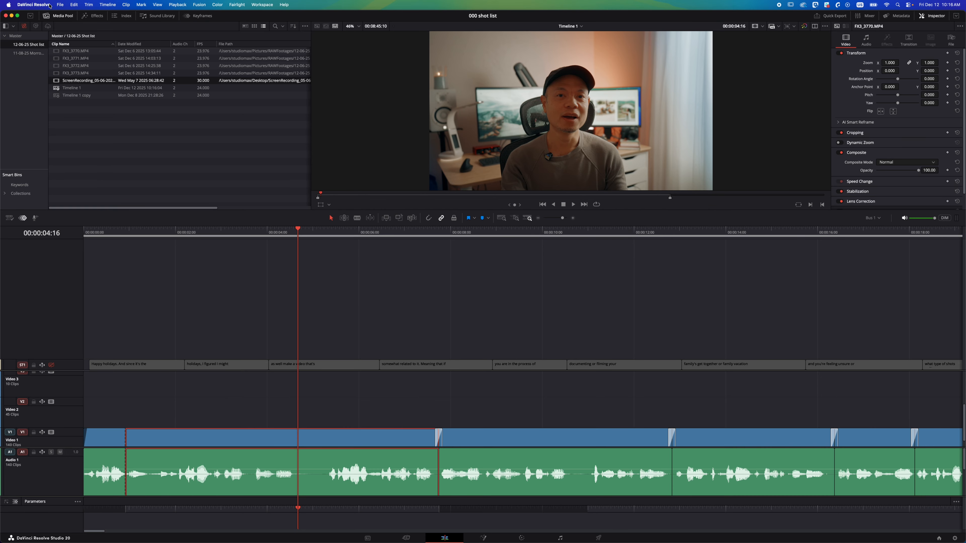
Open the Keyboard Customization window and close it again.
click(49, 5)
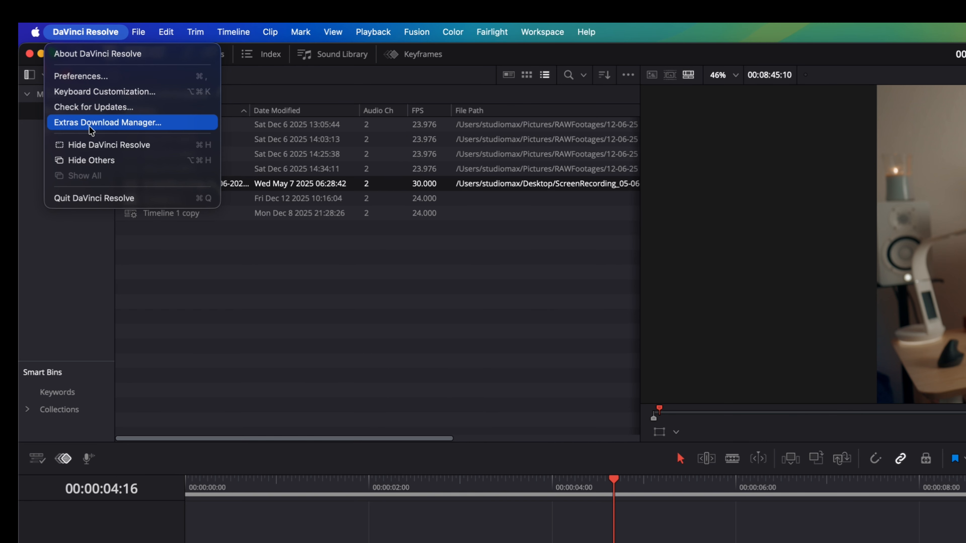
click(98, 93)
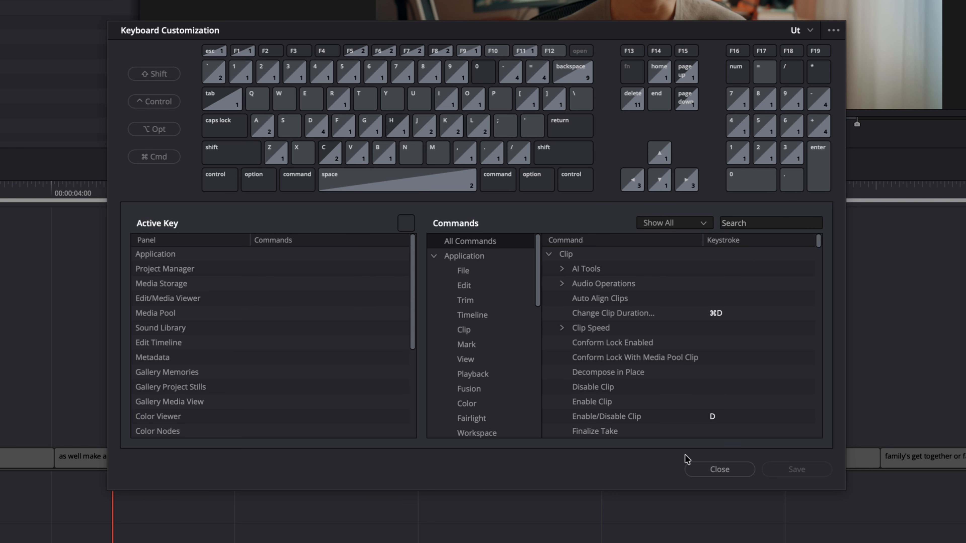
click(719, 469)
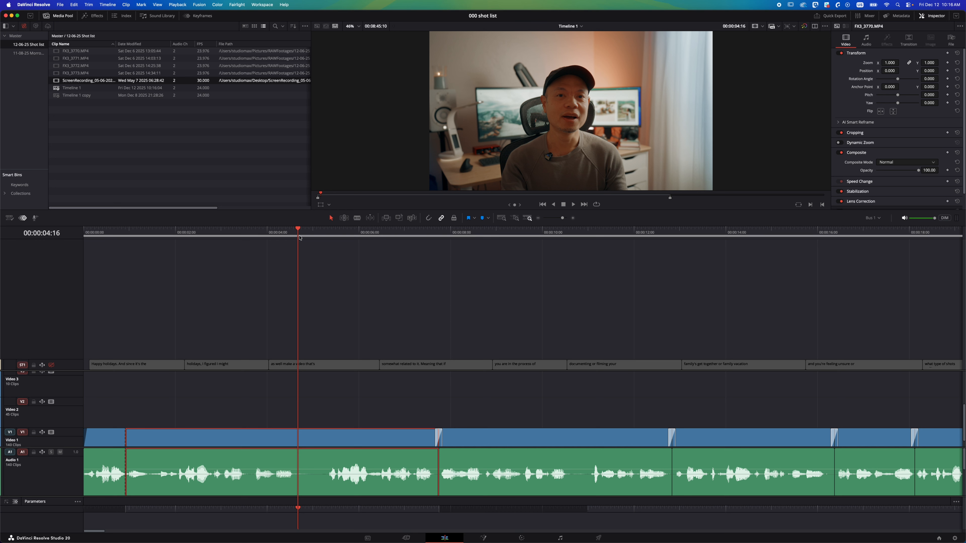
Split the timeline clip at the playhead at about 00:00:04:19 and enlarge the Video 1 track height.
click(323, 232)
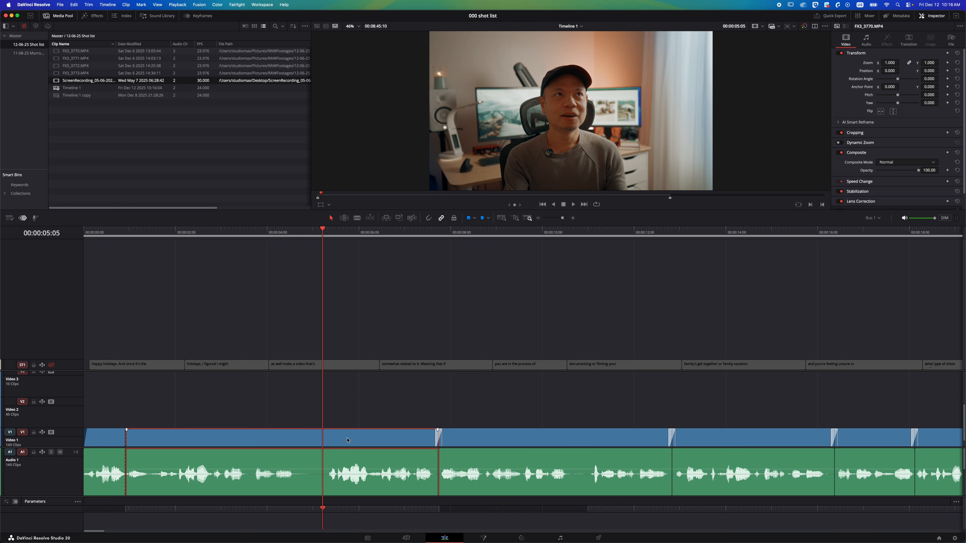
click(308, 233)
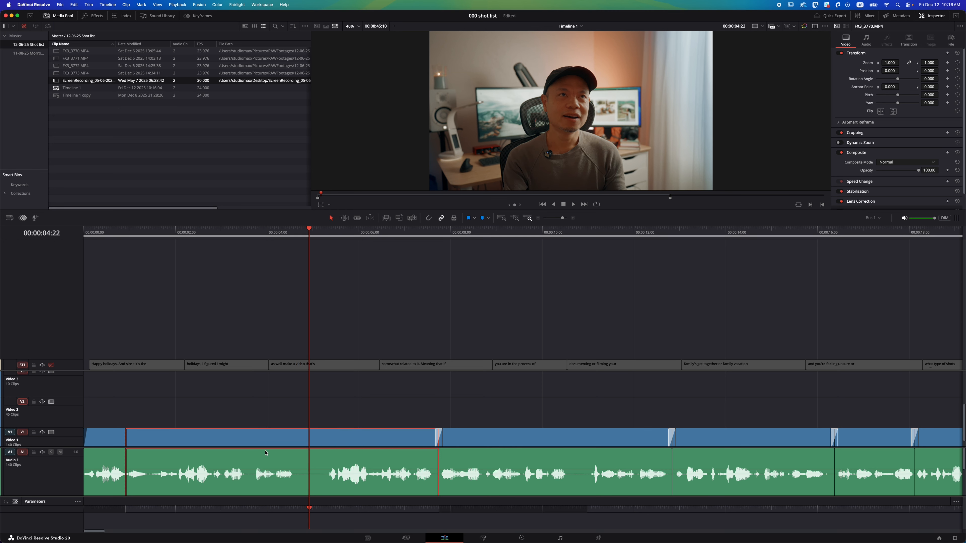
mouse_move(299, 233)
mouse_down()
mouse_move(313, 233)
mouse_move(303, 234)
mouse_up()
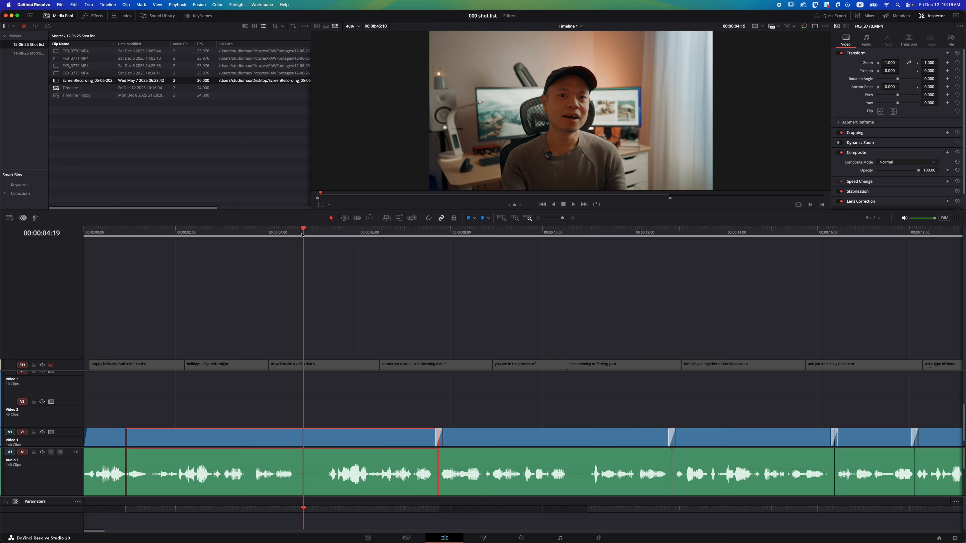
key(super+b)
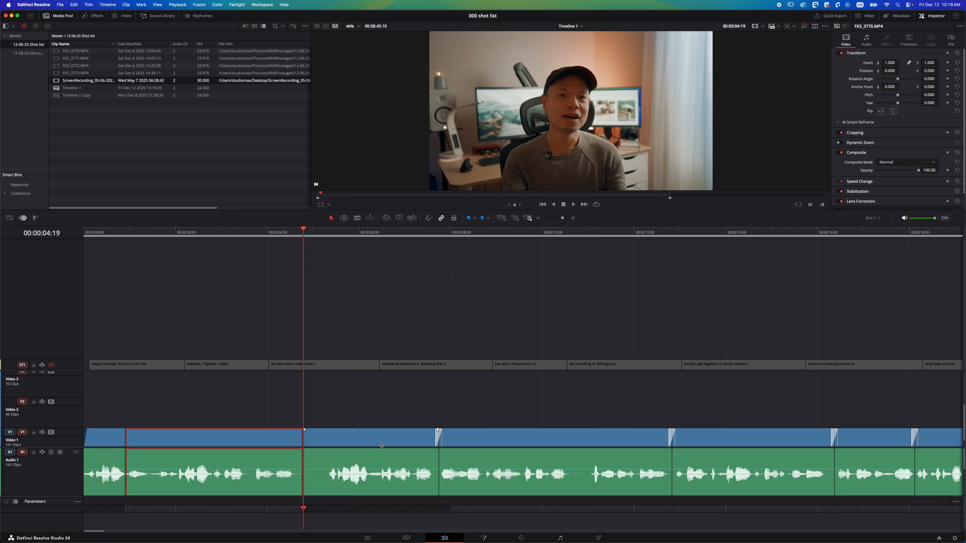
drag(381, 446, 381, 453)
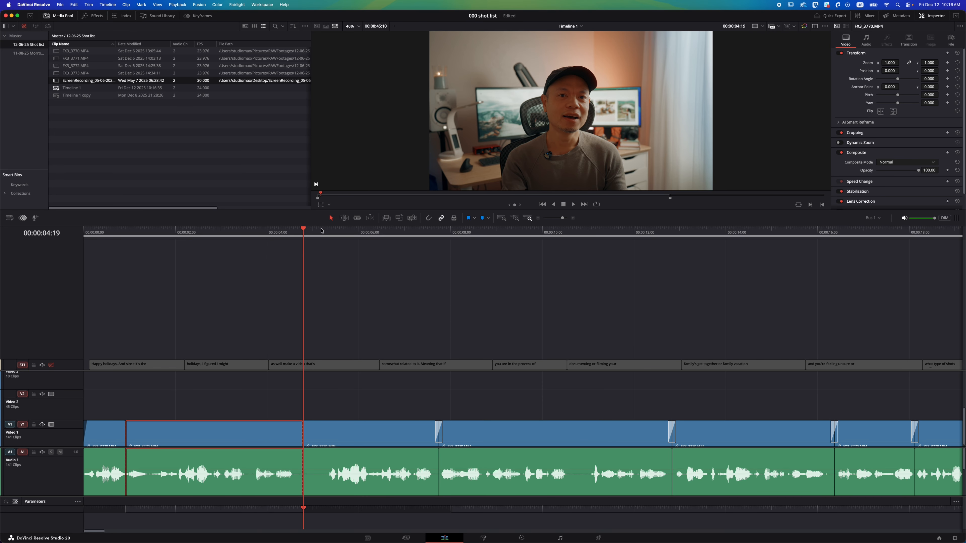
Review in Keyboard Customization which keys are assigned to the Ripple Start to Playhead and End to Playhead commands.
drag(317, 231, 327, 235)
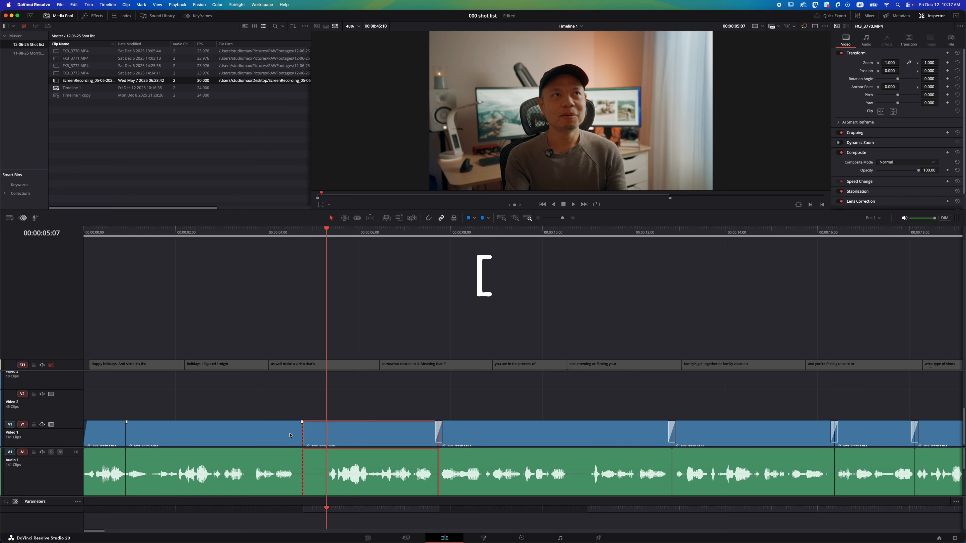
click(35, 4)
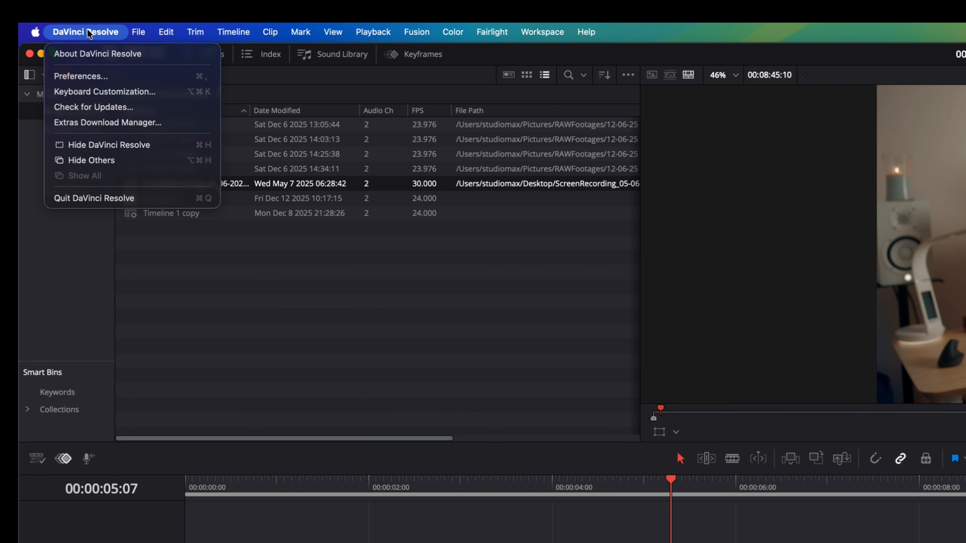
click(88, 95)
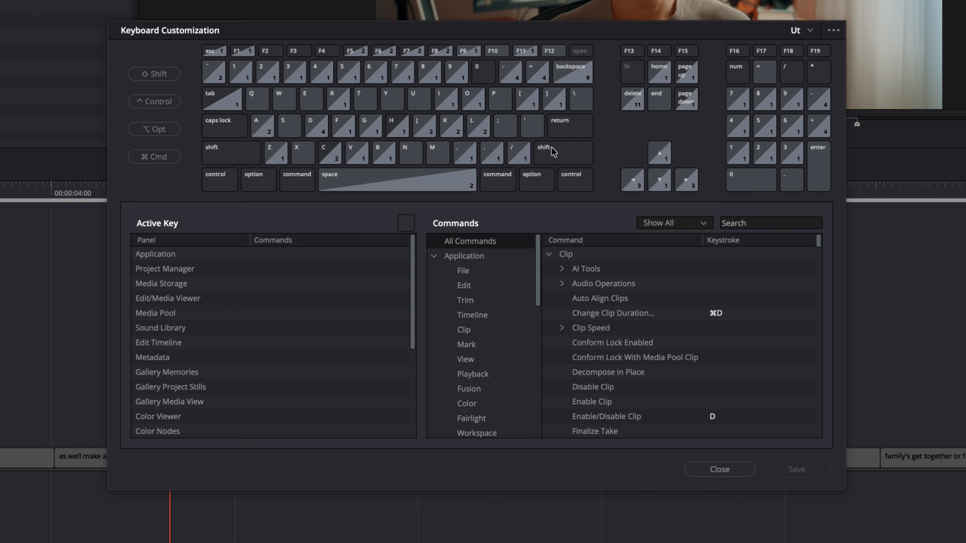
click(531, 109)
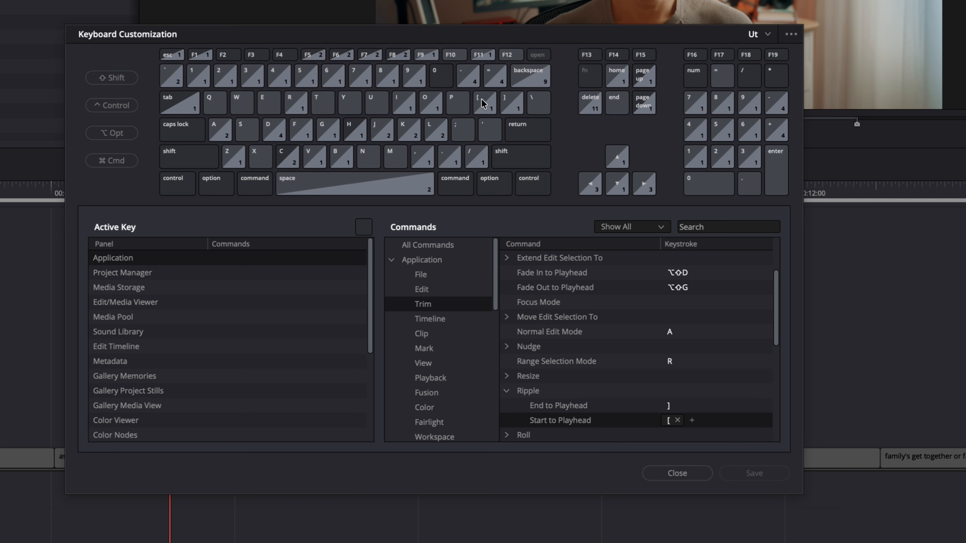
click(507, 106)
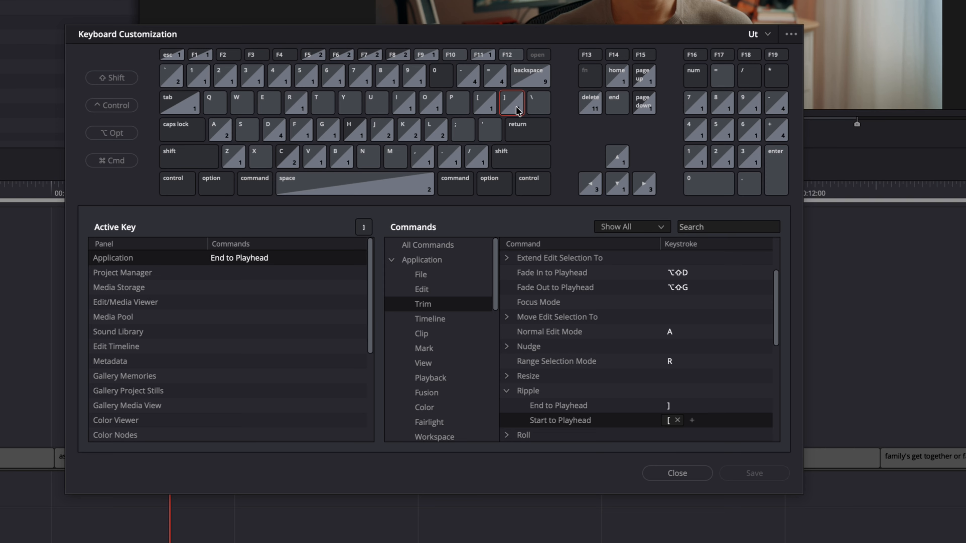
click(484, 108)
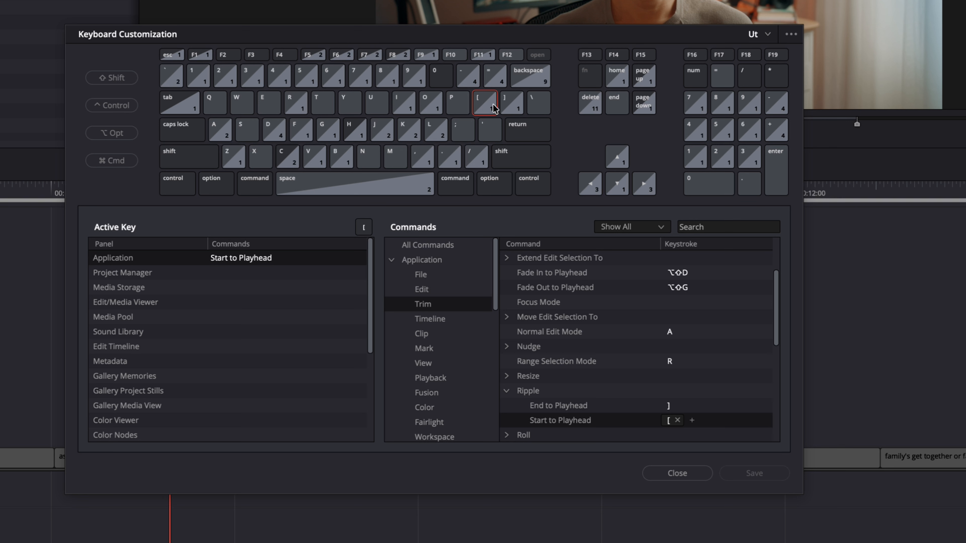
click(519, 108)
click(483, 105)
scroll(612, 419, down, 2)
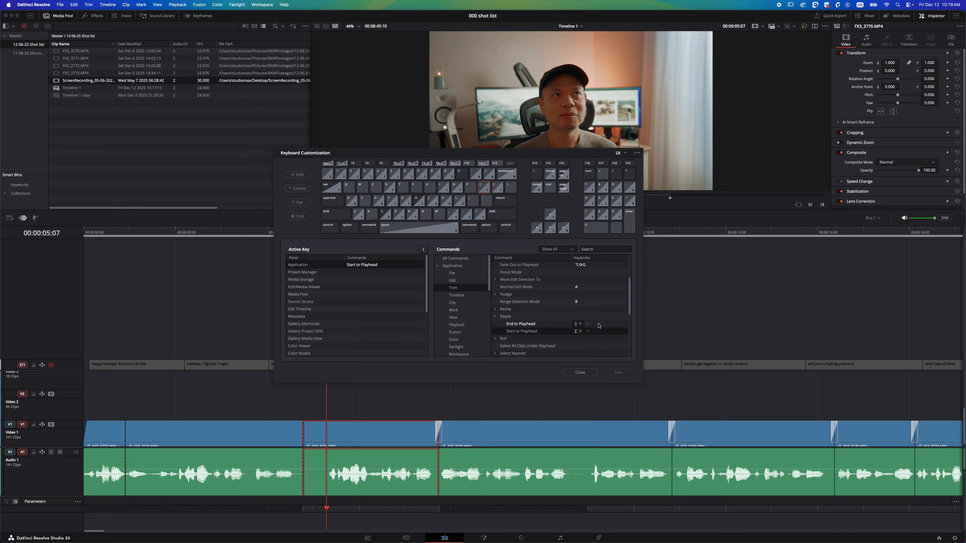
click(580, 372)
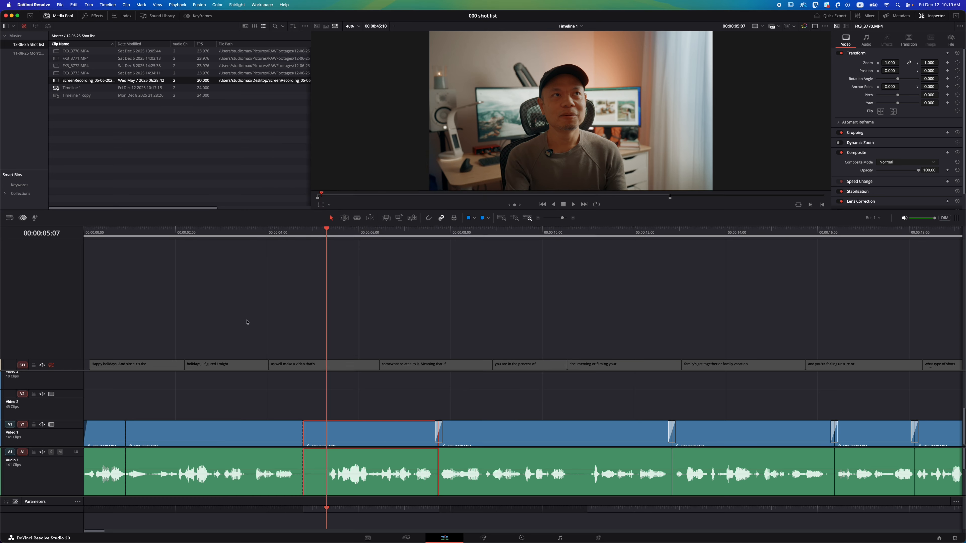
Try trimming the clip's start to the playhead at about 00:00:05:07 and deleting the gap, undoing both edits.
click(296, 234)
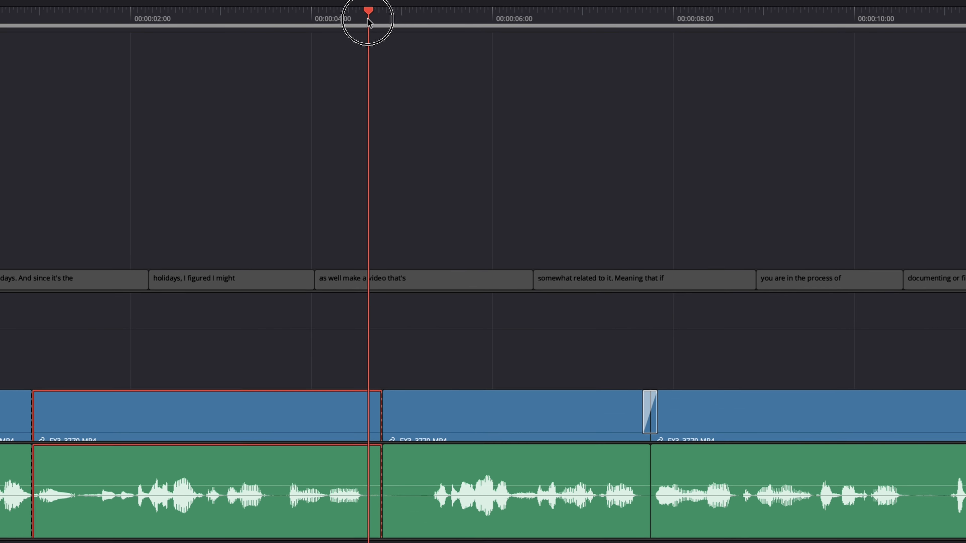
drag(368, 21, 433, 27)
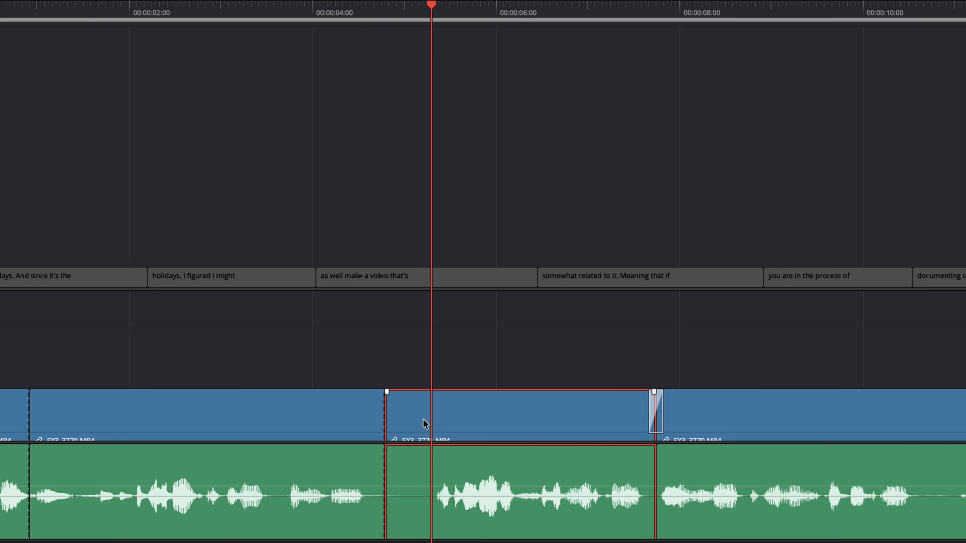
drag(392, 414, 438, 419)
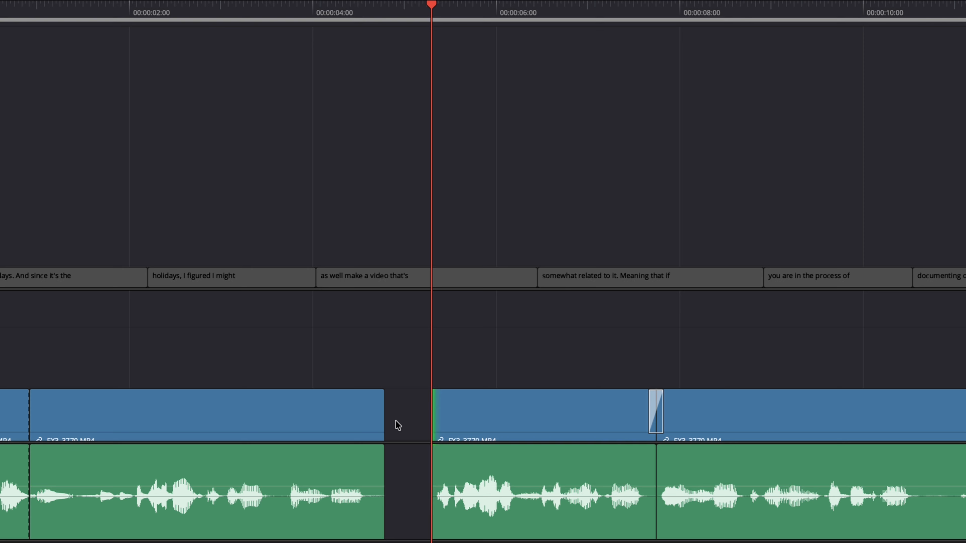
click(414, 415)
key(Delete)
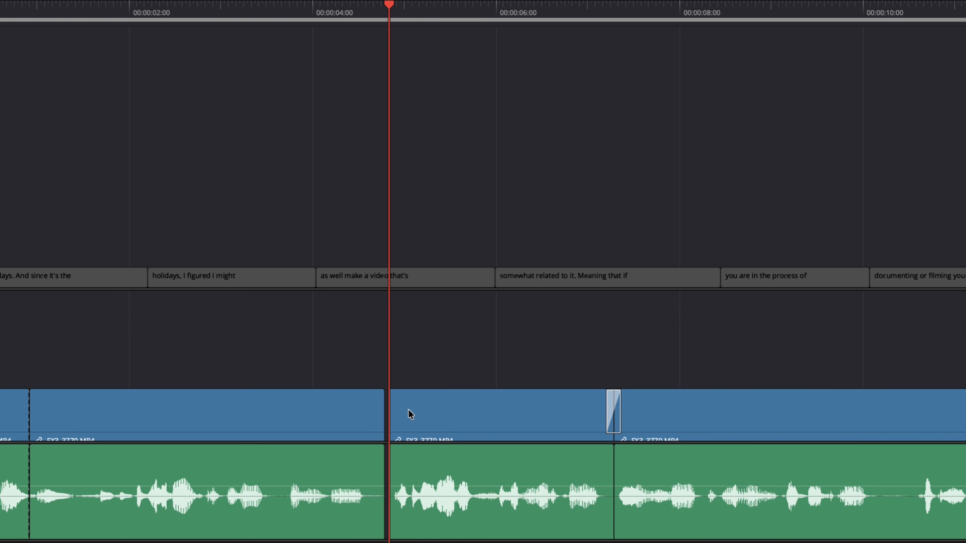
key(super+z)
key(super+z)
Ripple-trim the clip's start to the playhead with the Start to Playhead command.
drag(410, 11, 431, 11)
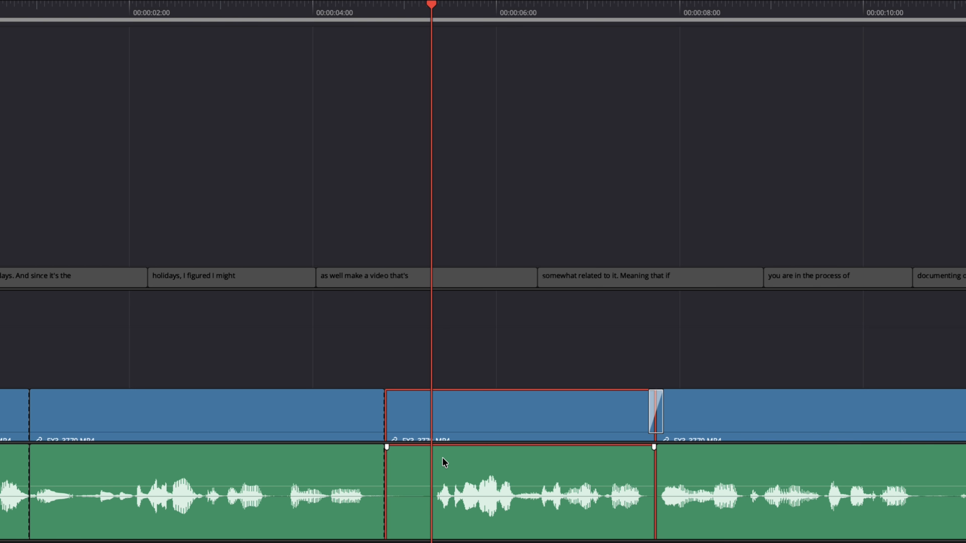
key(bracketleft)
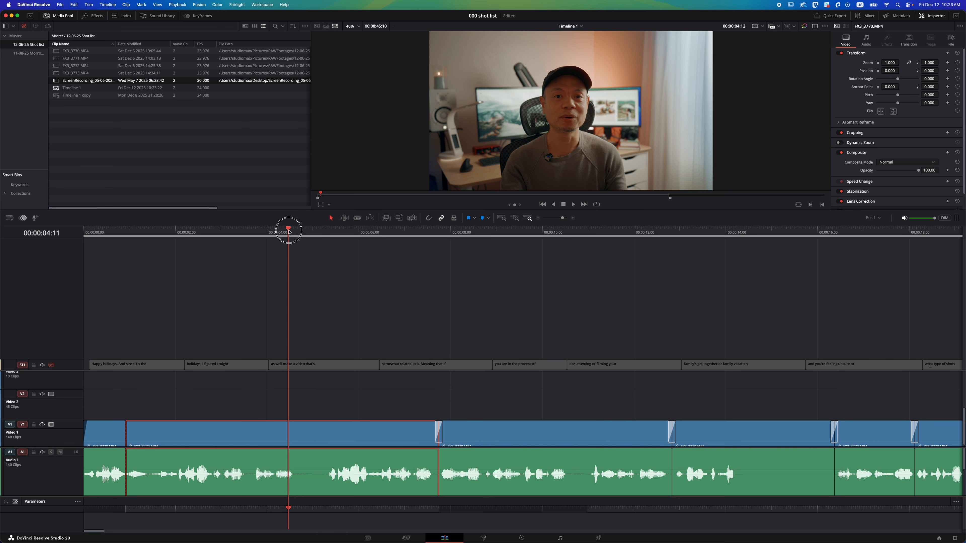
Try inserting a gap at the playhead on the empty track area above the clip, then undo it.
drag(286, 229, 323, 224)
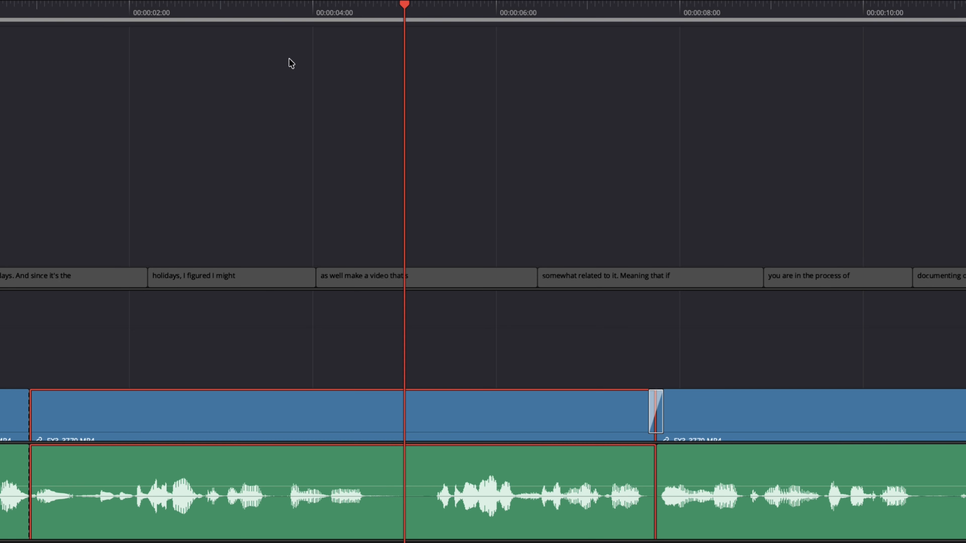
right_click(392, 421)
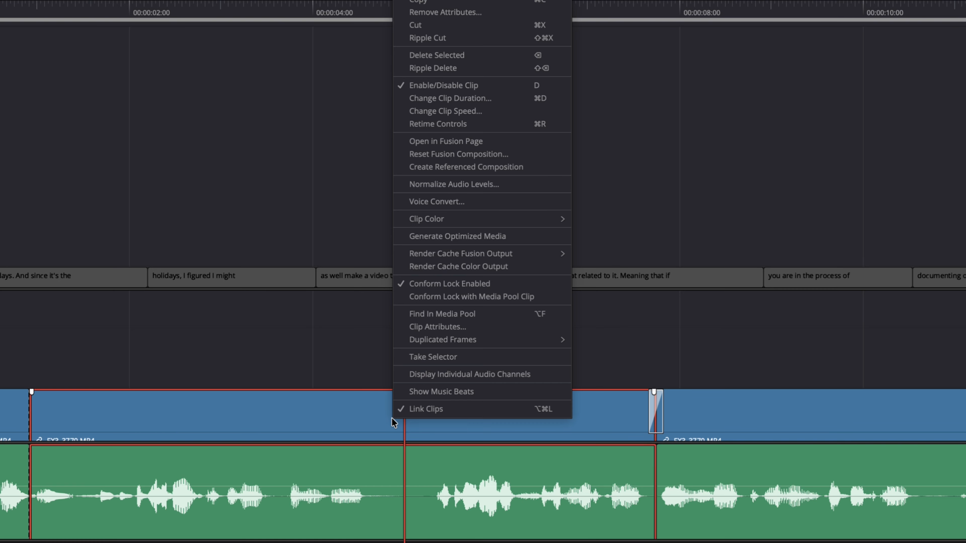
click(394, 356)
right_click(398, 358)
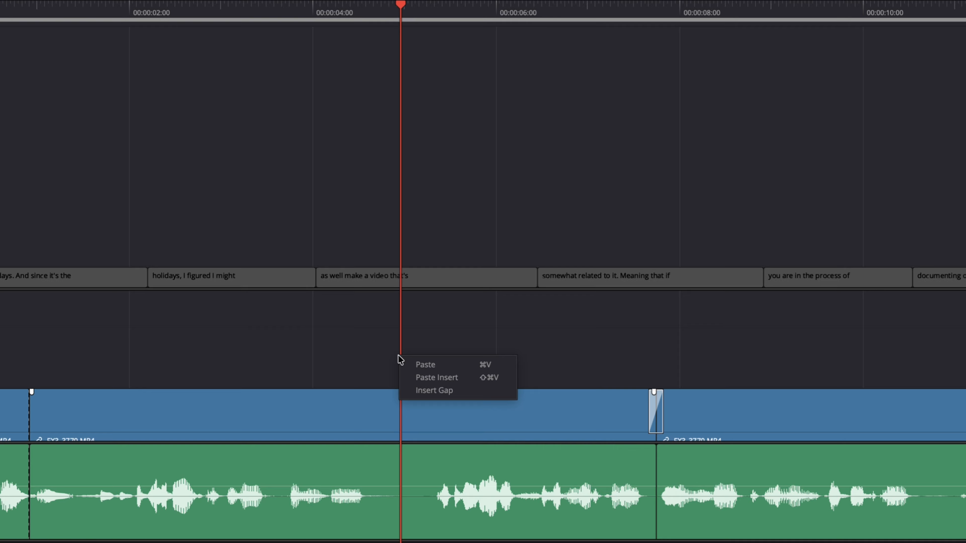
click(430, 391)
drag(480, 23, 596, 65)
key(ctrl+z)
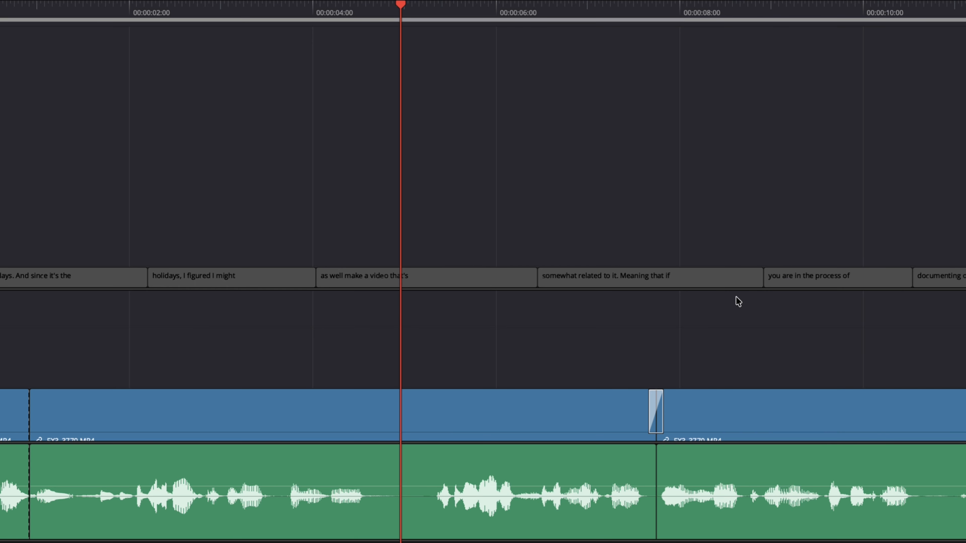
Try splitting the clip, selecting all clips forward of the playhead and shifting them right, then undo both edits.
click(443, 401)
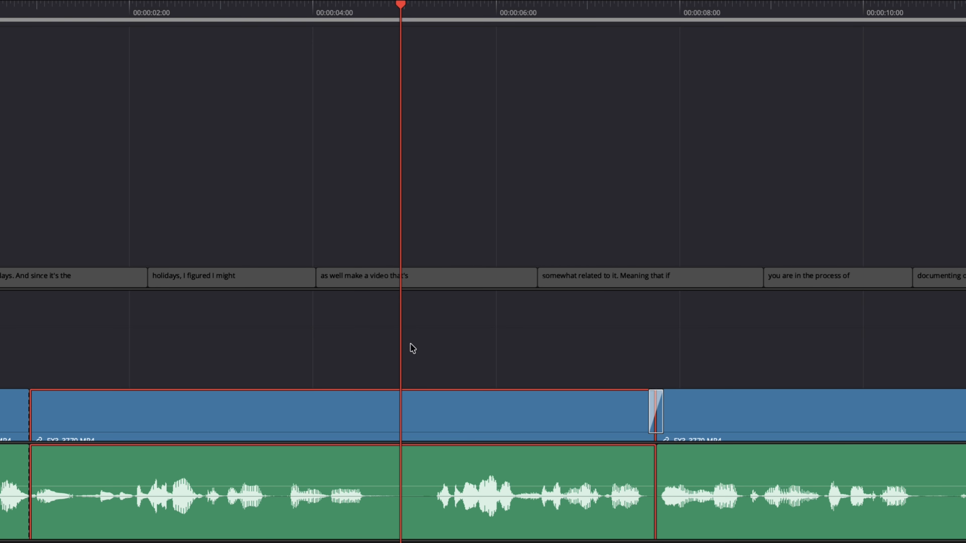
key(super+b)
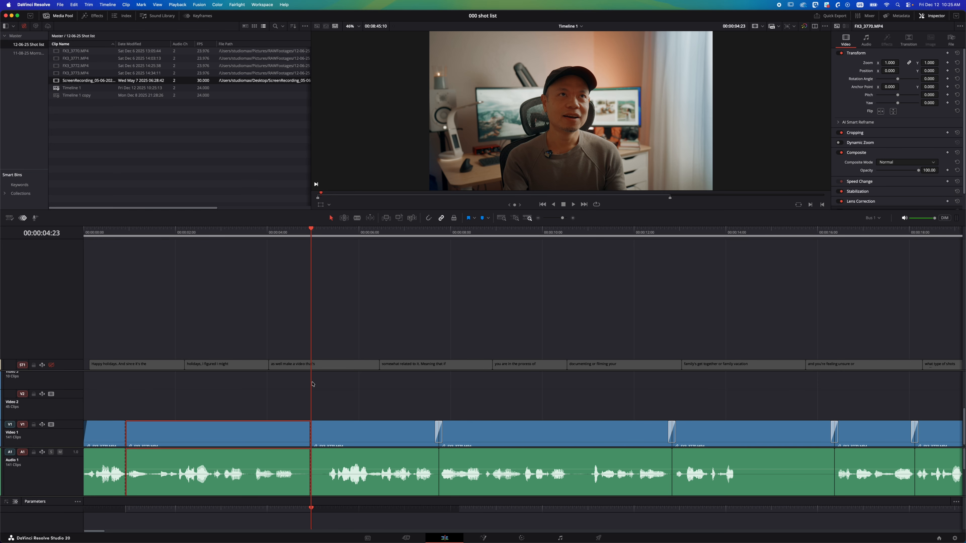
click(324, 233)
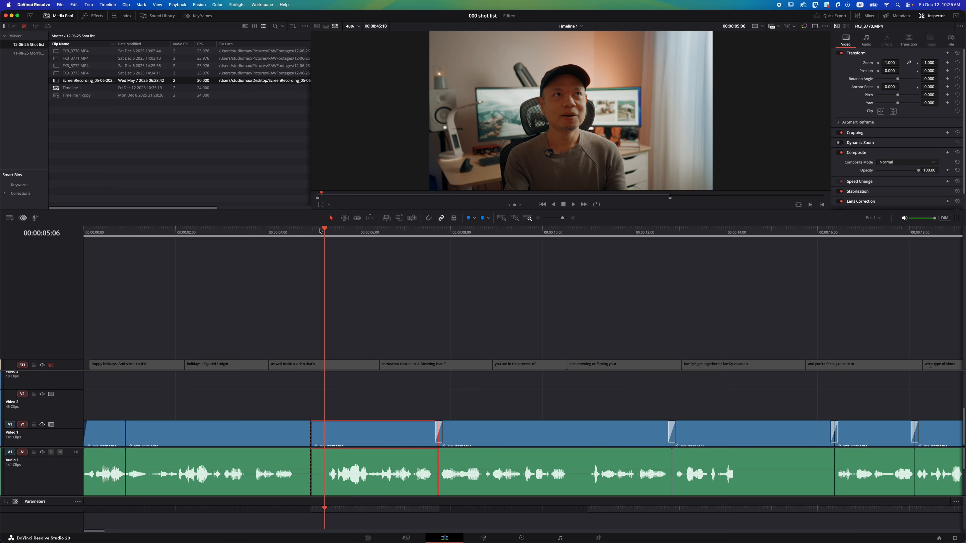
key(Right)
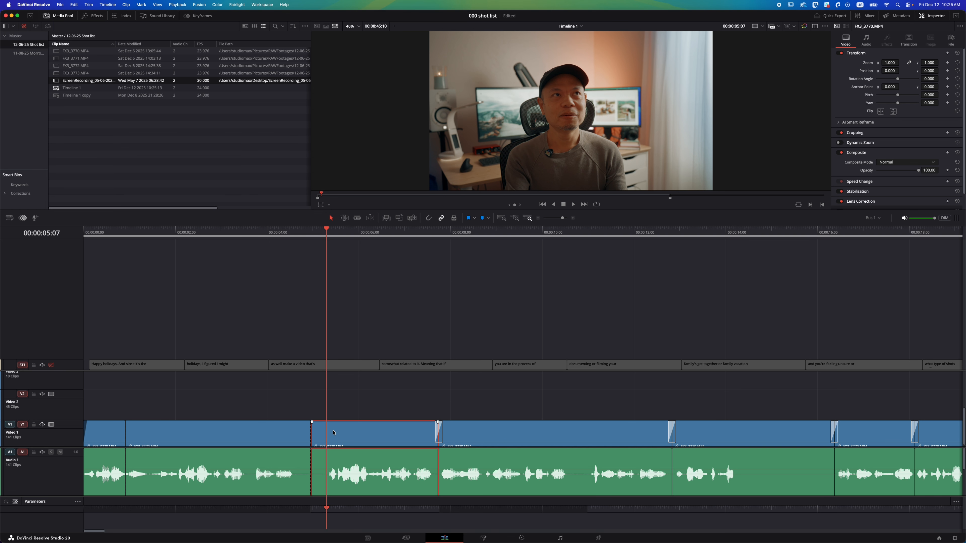
key(y)
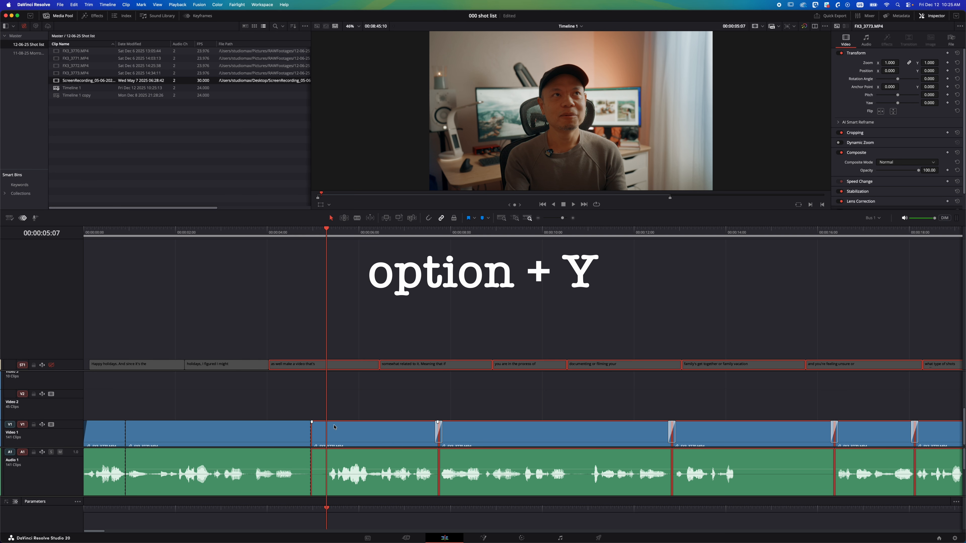
drag(340, 426, 536, 422)
key(super+z)
key(super+z)
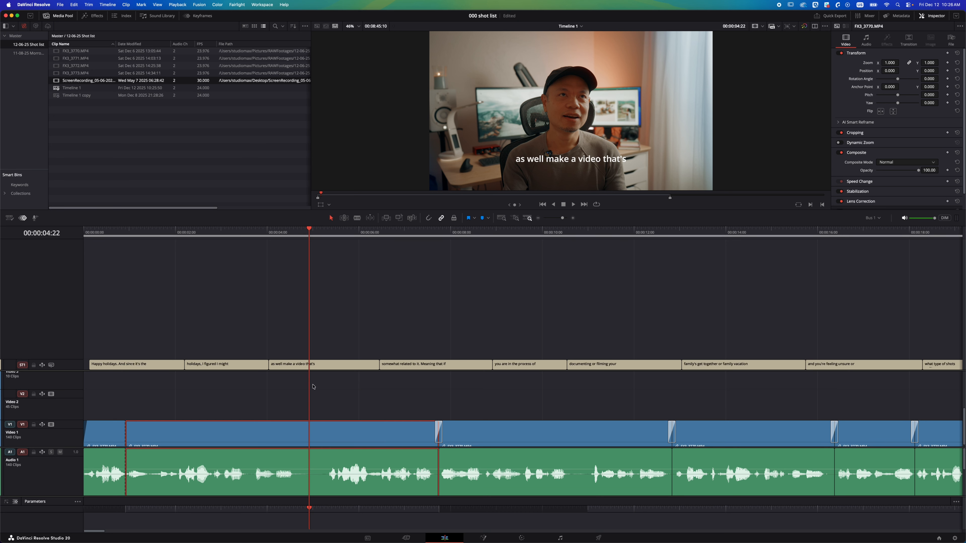
Insert a gap at the playhead at about 00:00:04:22 on the timeline.
click(304, 344)
right_click(306, 396)
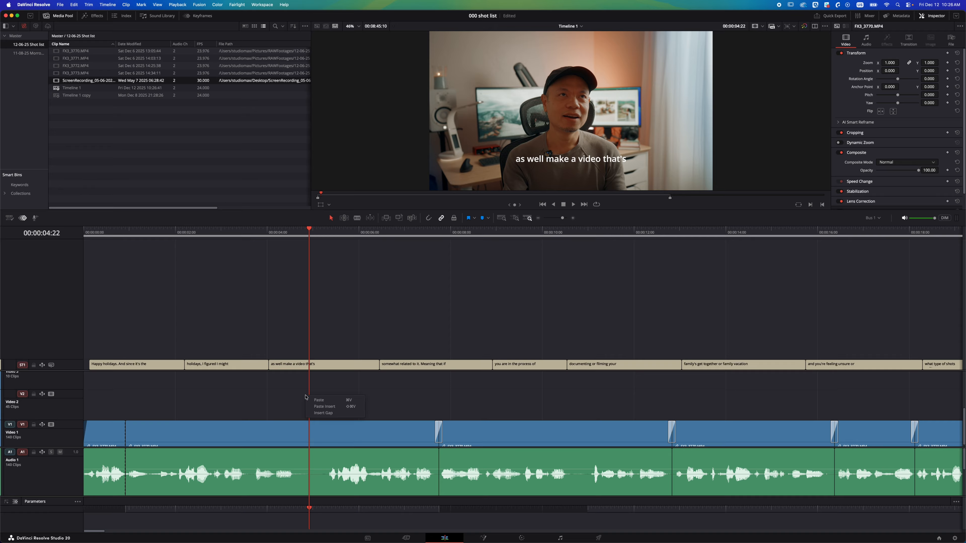
click(320, 414)
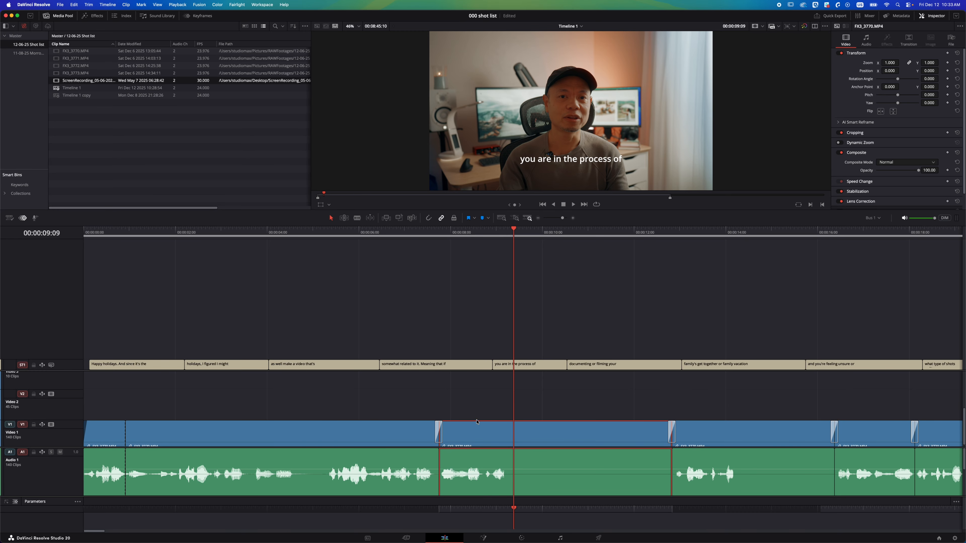
Open Keyboard Customization, search for Insert Gap and assign it the Control+G shortcut, then close the dialog.
right_click(517, 409)
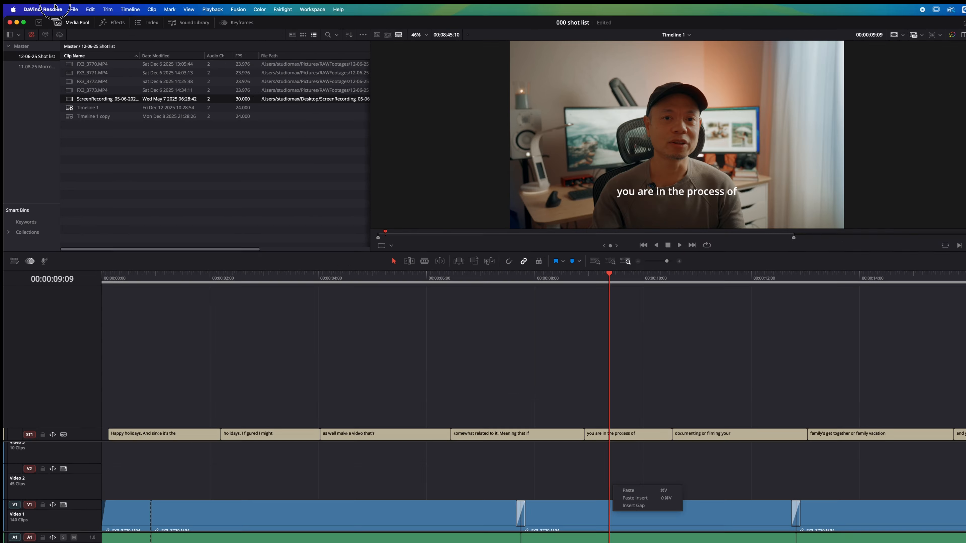
click(34, 5)
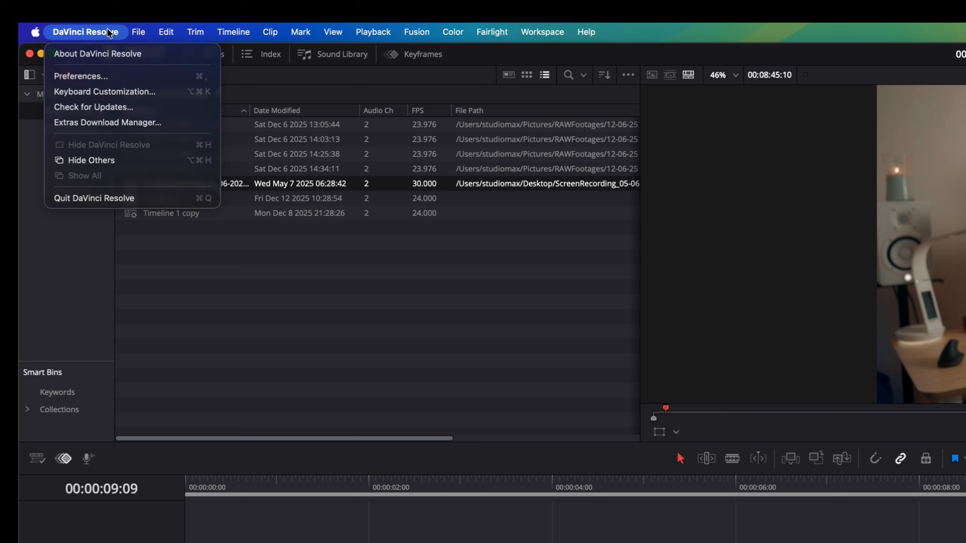
click(79, 91)
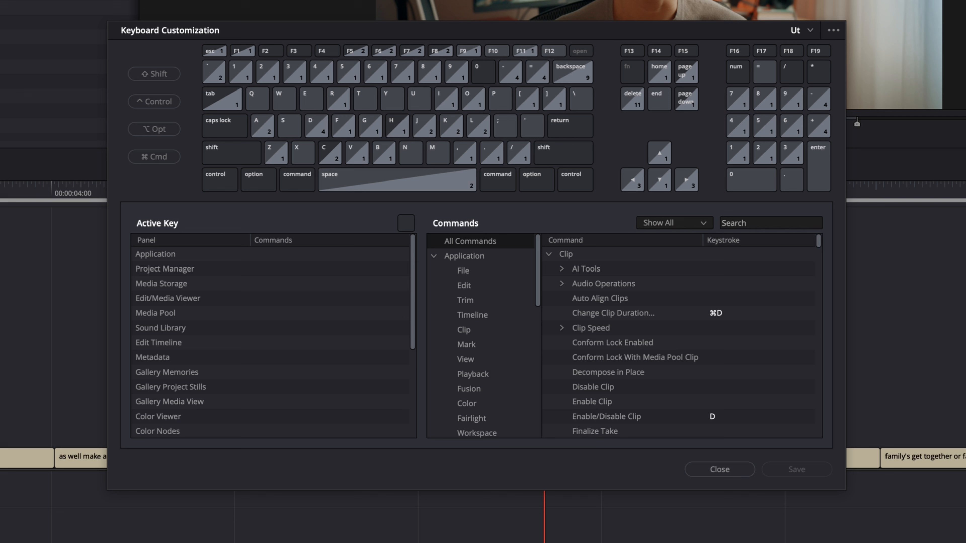
click(760, 224)
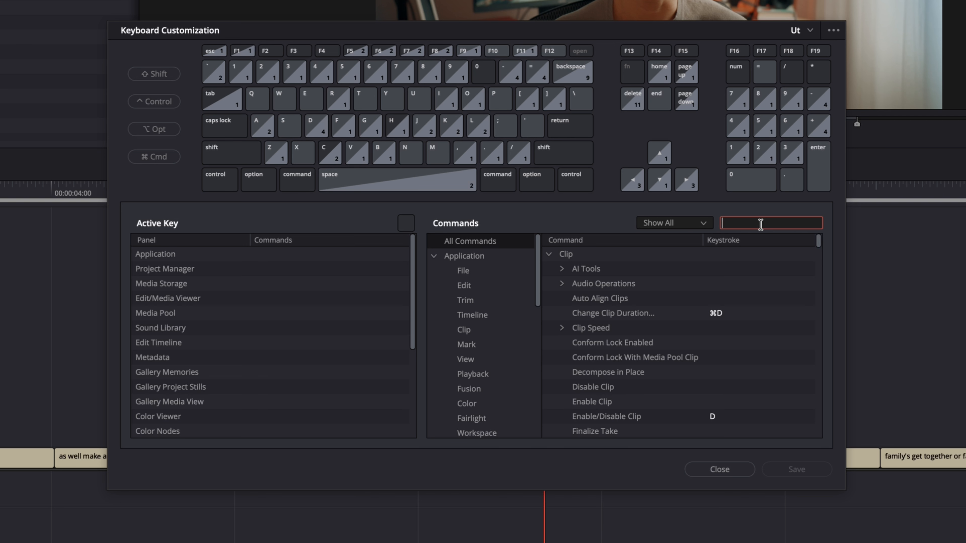
text(insert gap)
click(606, 271)
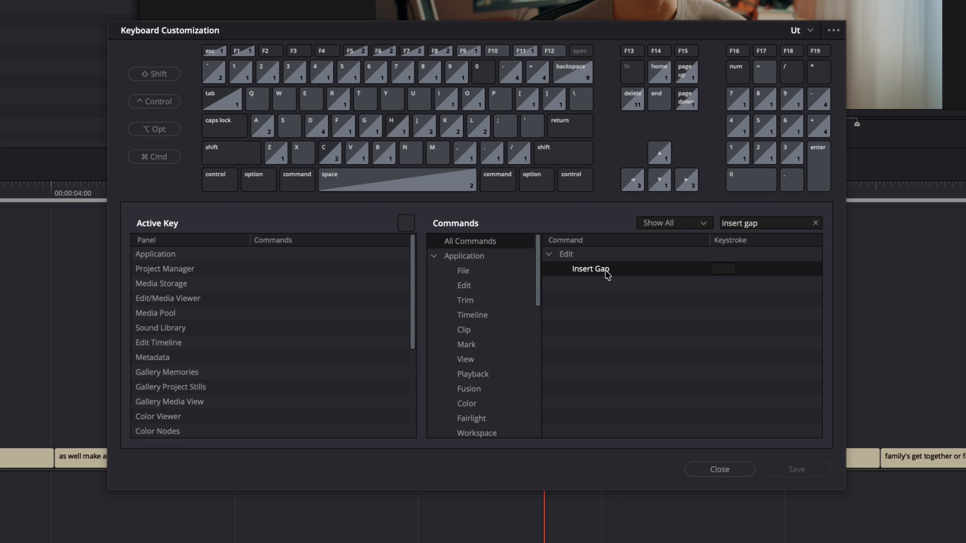
key(ctrl+g)
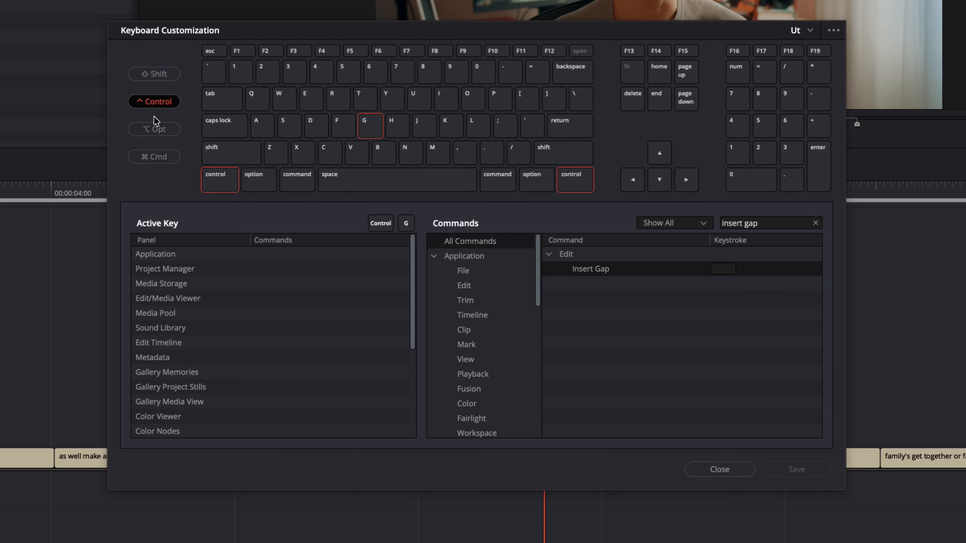
click(722, 268)
key(ctrl+g)
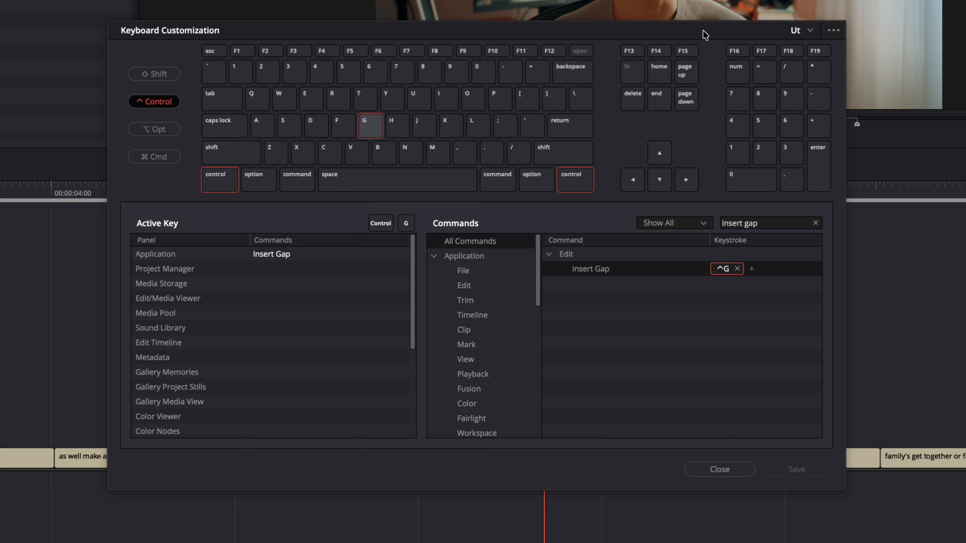
click(809, 31)
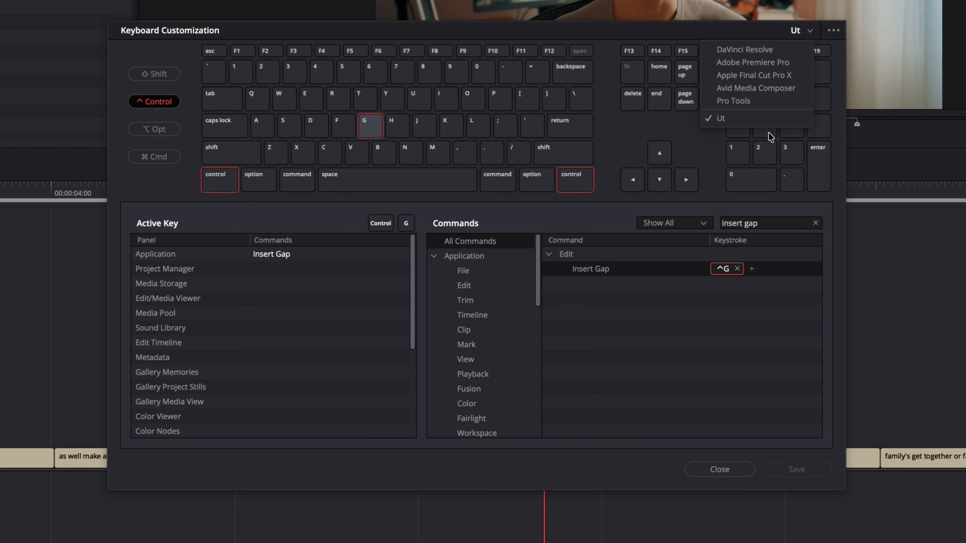
click(757, 120)
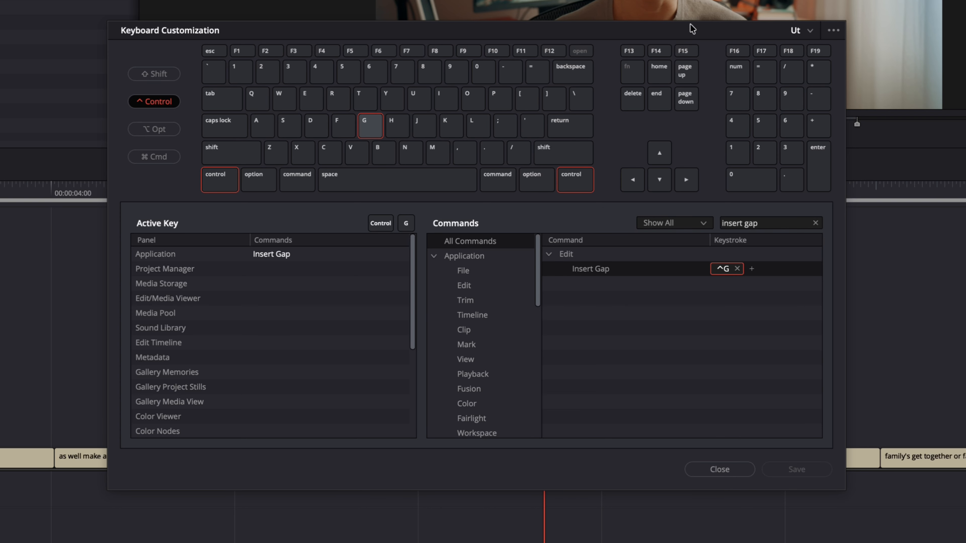
click(806, 31)
click(729, 30)
click(719, 469)
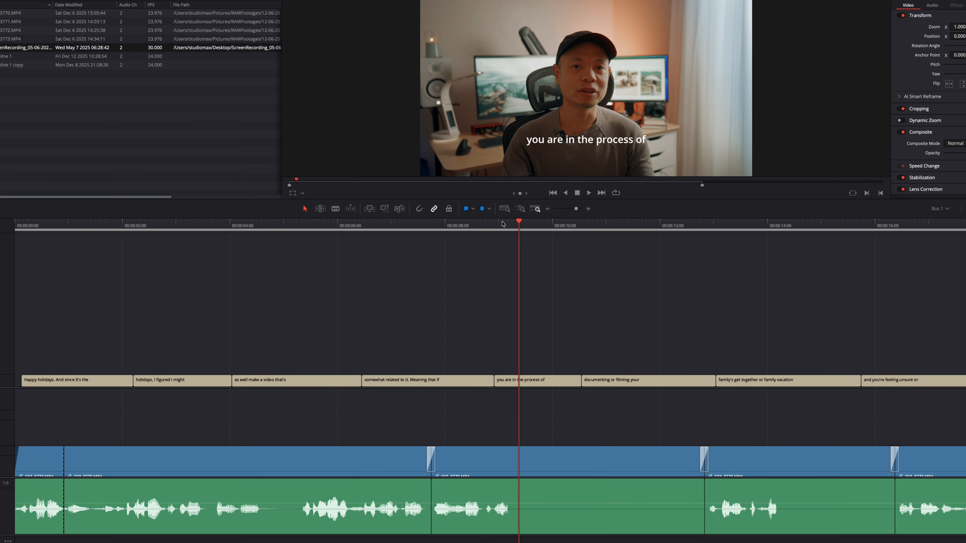
Insert a gap at the playhead at about 00:00:09:09 with the new shortcut.
mouse_move(530, 198)
mouse_down()
mouse_move(544, 200)
mouse_move(520, 200)
mouse_up()
drag(502, 233, 510, 230)
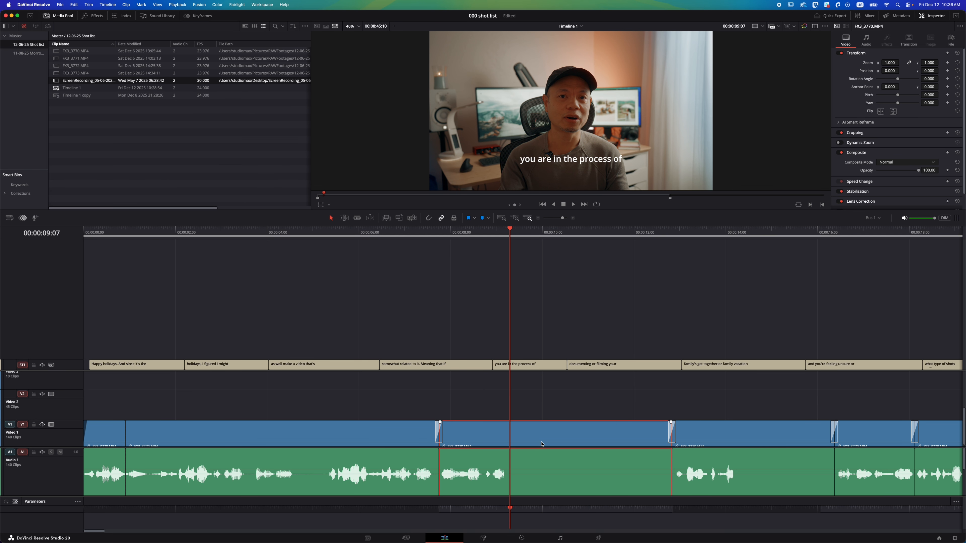
click(512, 232)
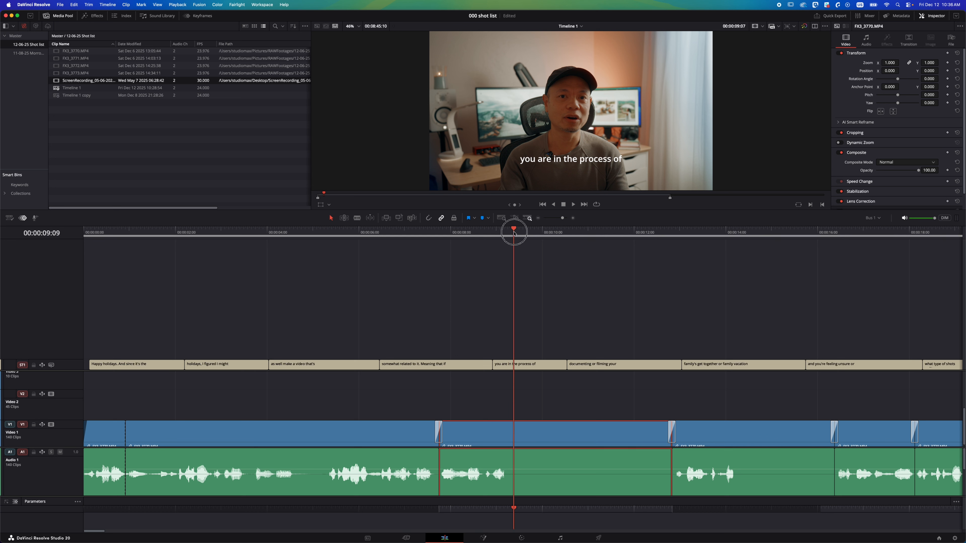
right_click(512, 414)
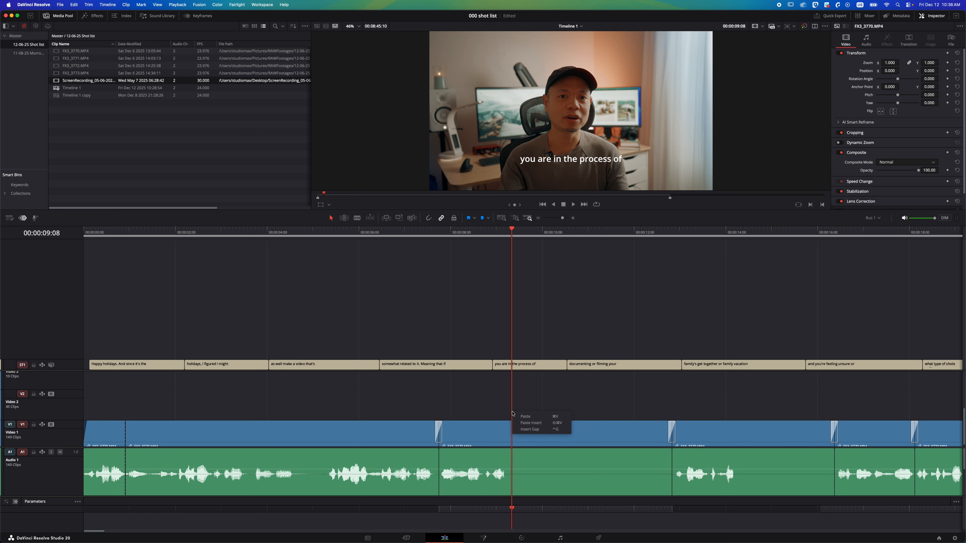
click(508, 400)
right_click(512, 410)
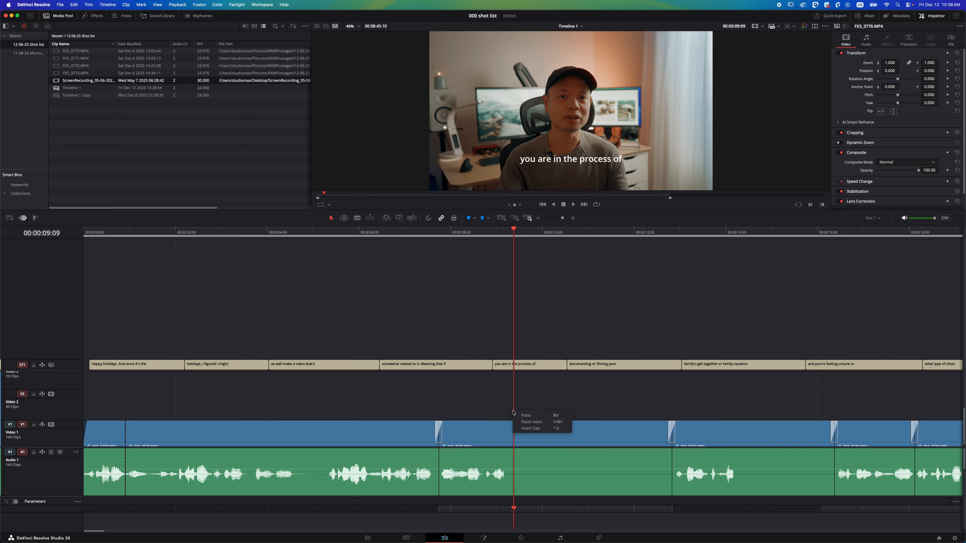
click(510, 404)
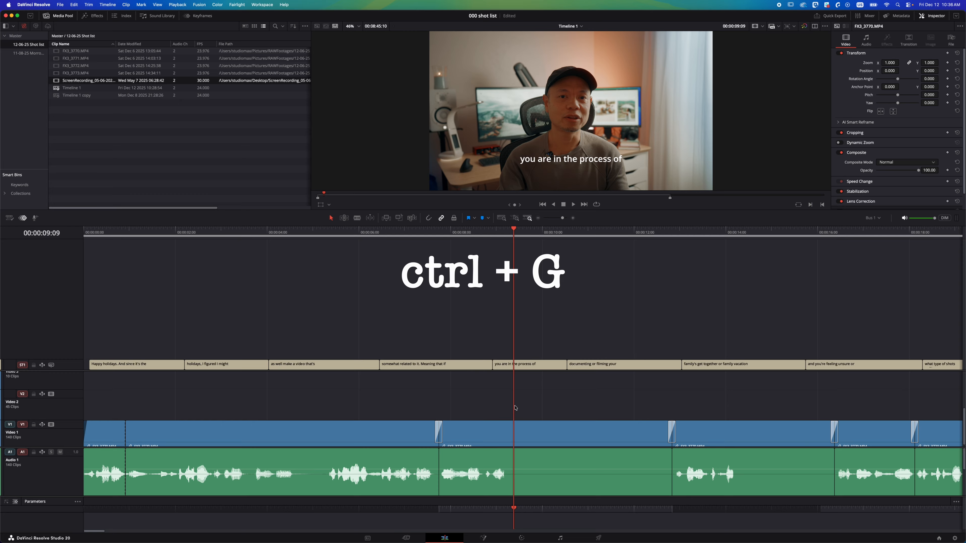
key(ctrl+g)
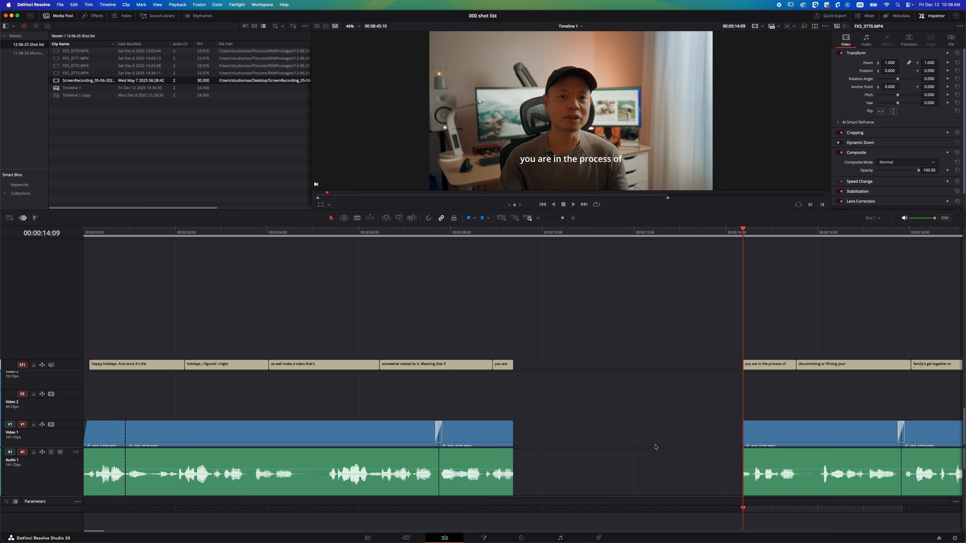
drag(517, 233, 520, 232)
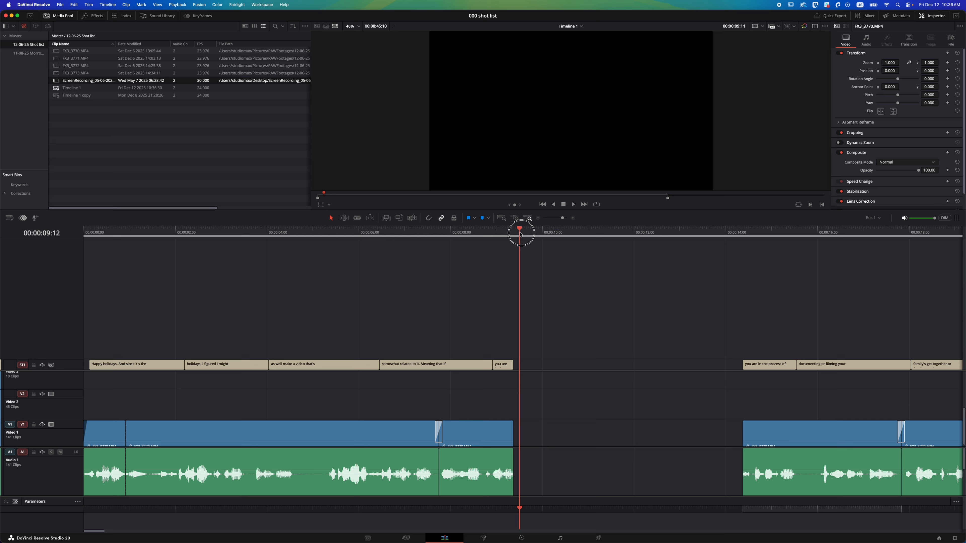
drag(520, 233, 515, 233)
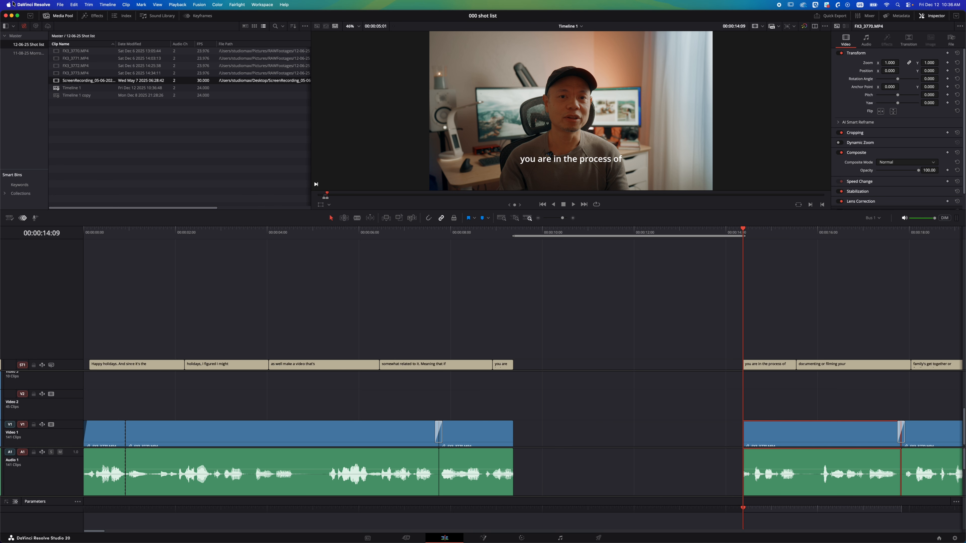
click(27, 5)
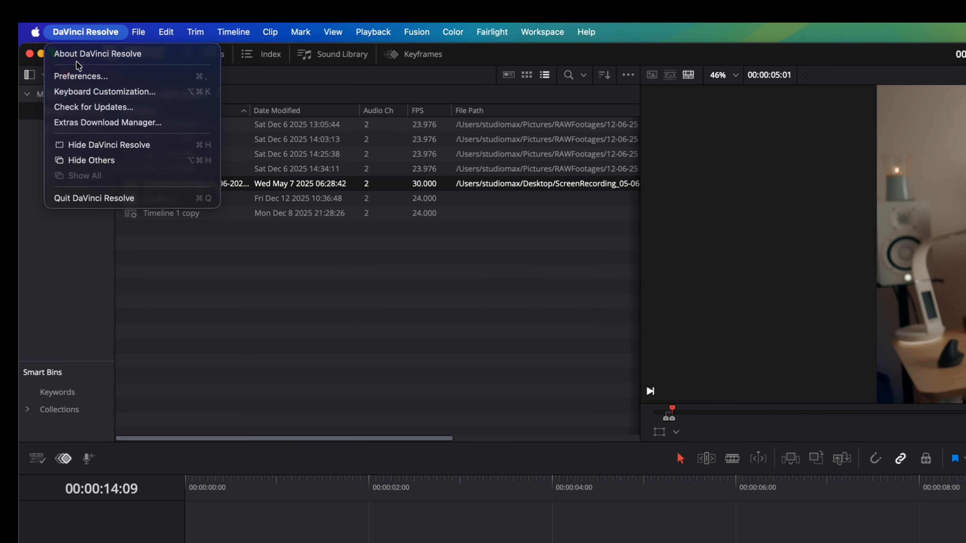
click(89, 77)
click(523, 59)
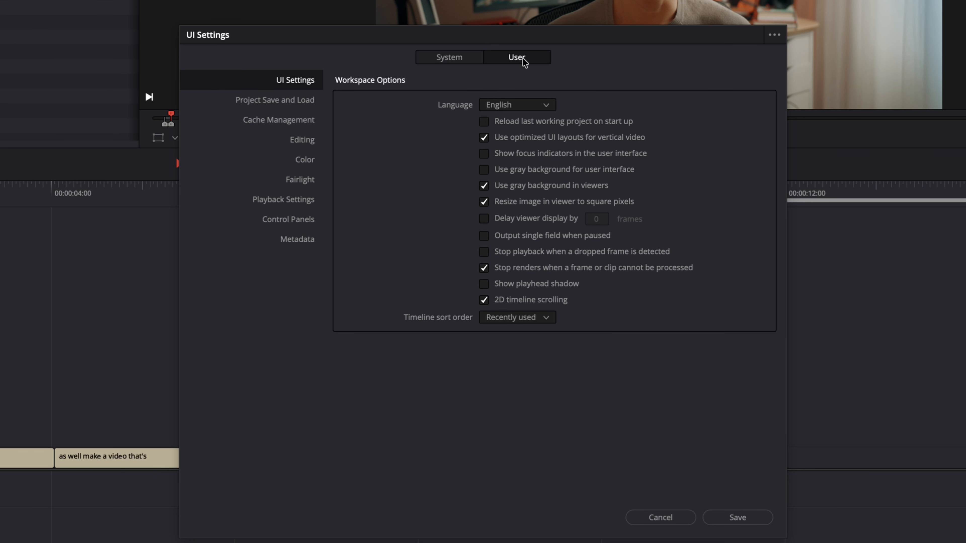
click(302, 140)
scroll(388, 399, down, 3)
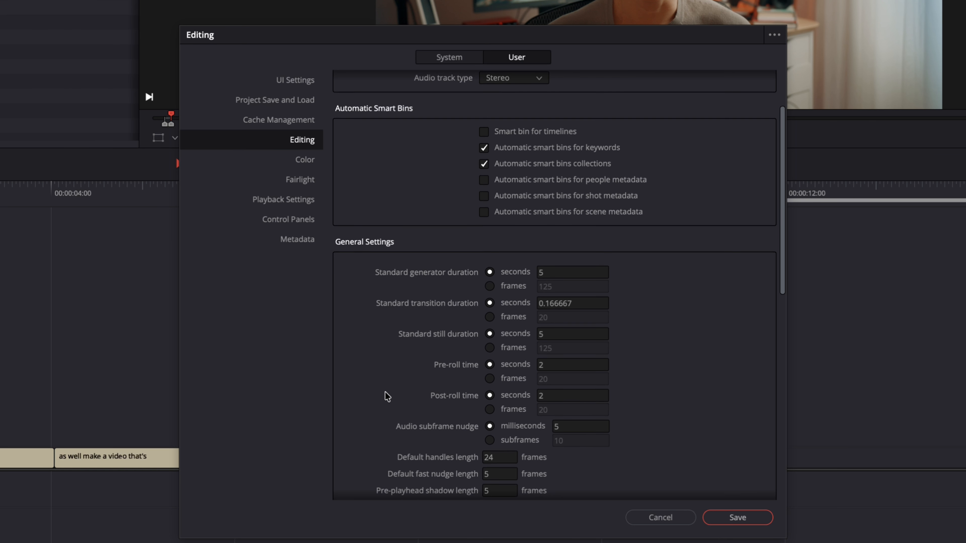
scroll(387, 395, down, 2)
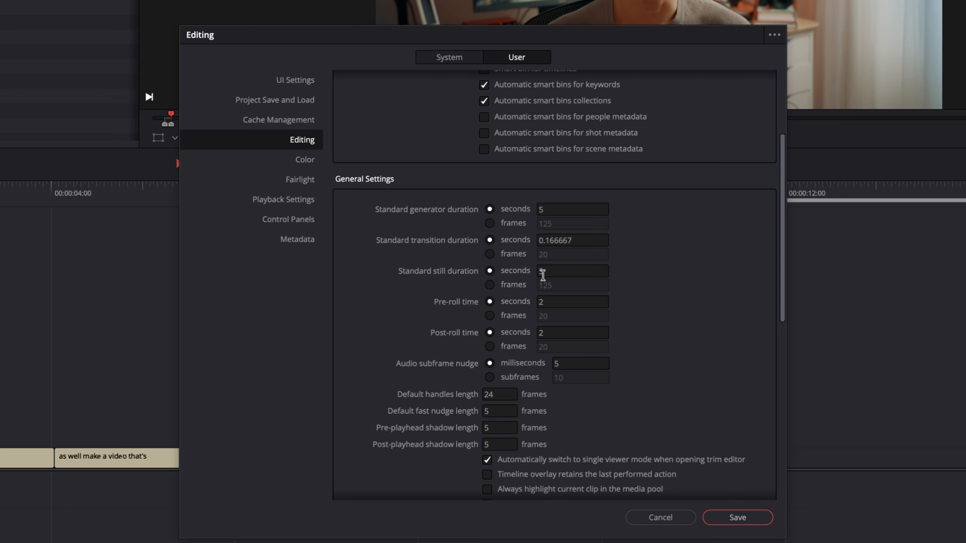
click(593, 270)
text(20)
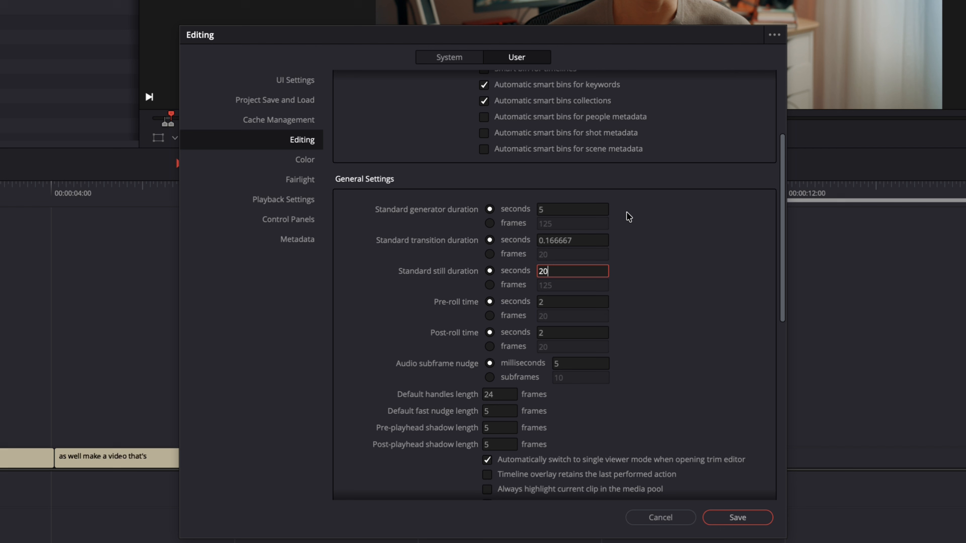
click(666, 521)
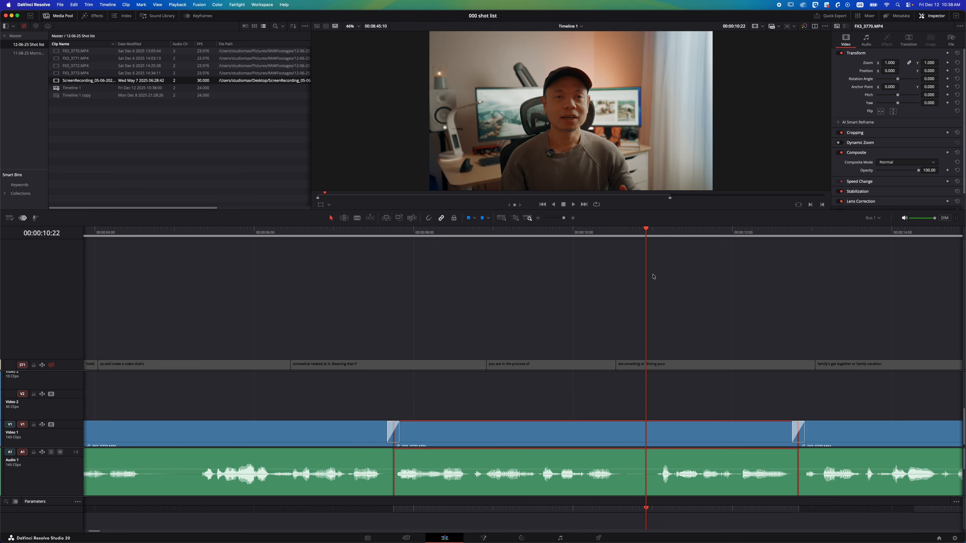
Insert a 48-frame gap at the playhead at about 00:00:10:22.
key(plus)
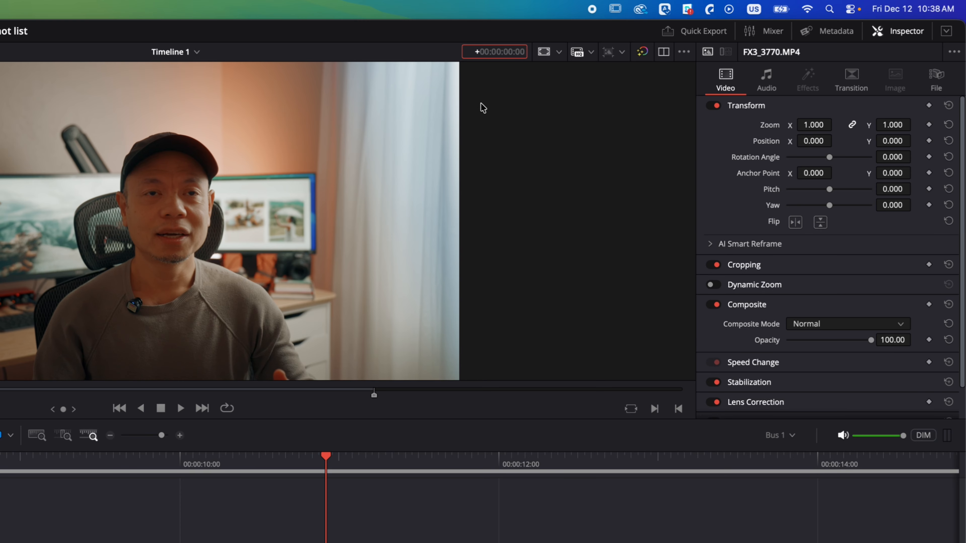
text(2)
key(Escape)
text(+48)
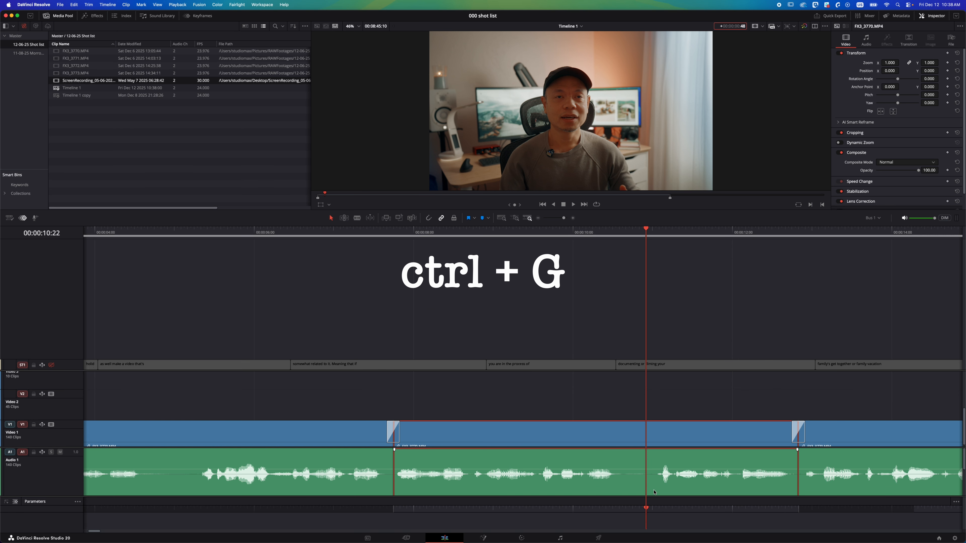
key(ctrl+g)
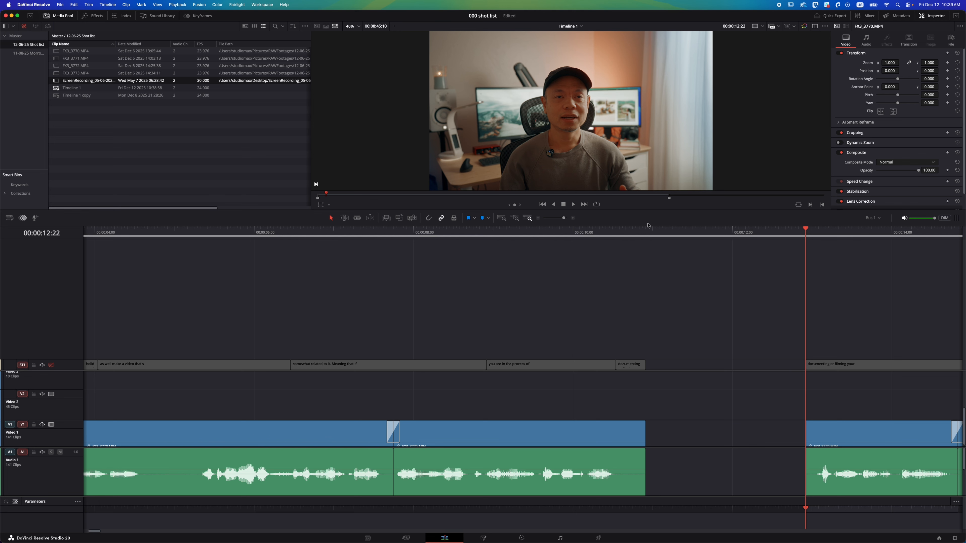
click(649, 235)
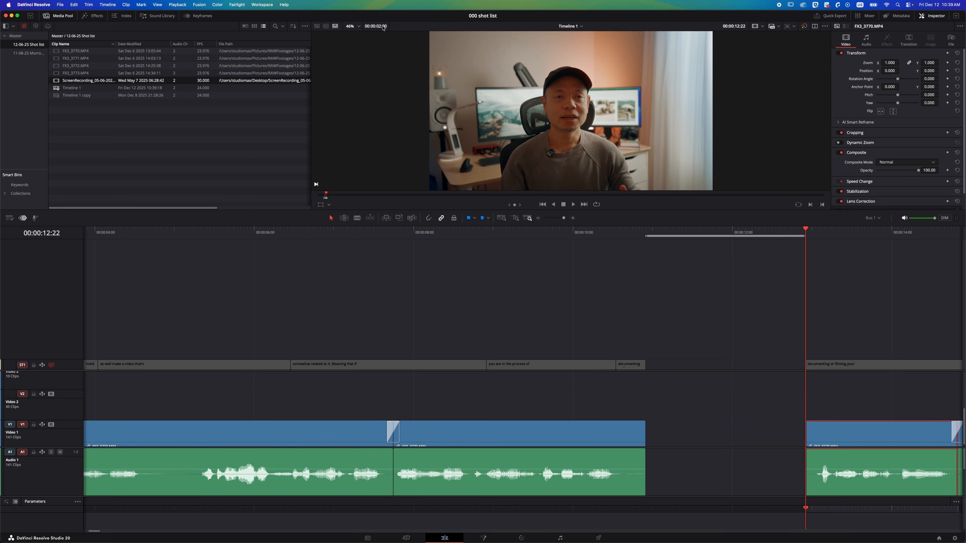
click(724, 446)
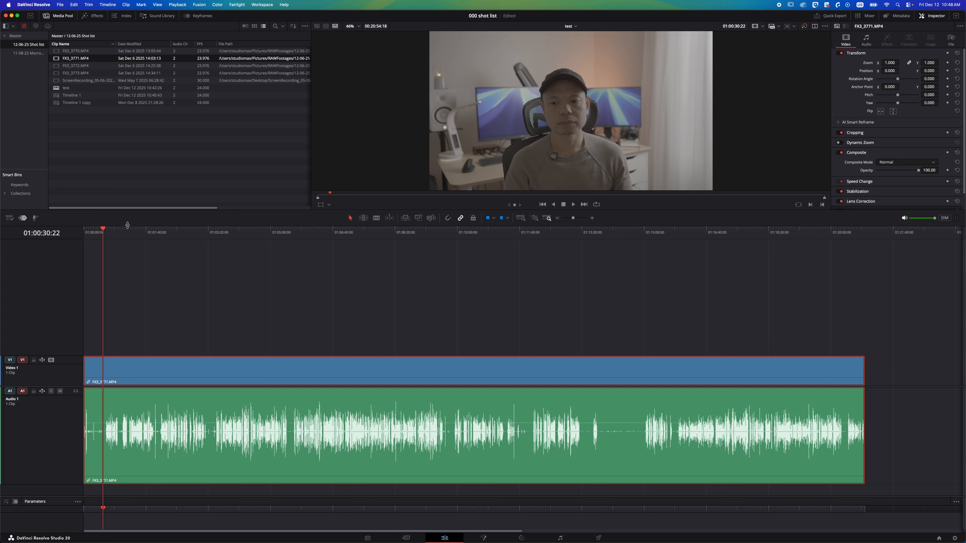
Run Ripple Delete Silence on the interview clip with a threshold of -33.1 dB and a pre-head of 7 frames.
click(609, 434)
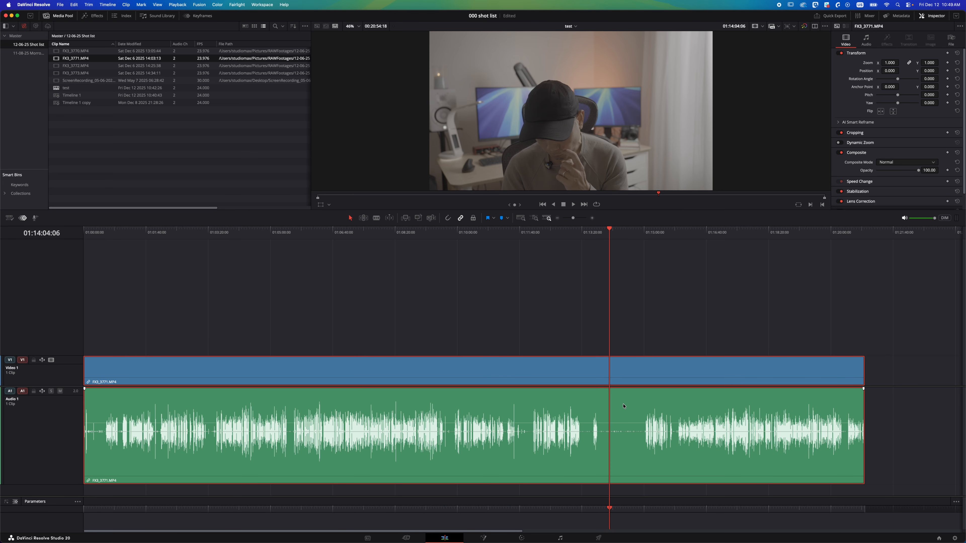
click(125, 4)
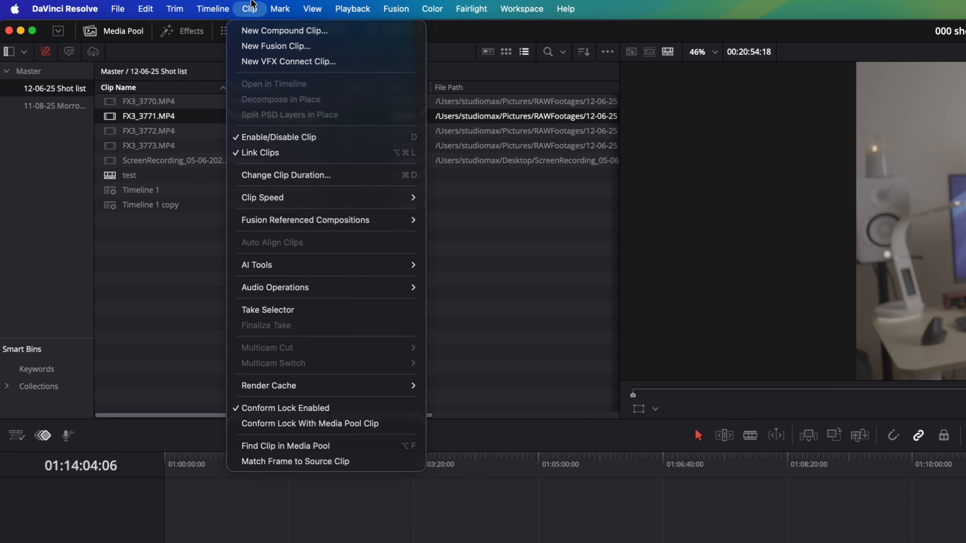
mouse_move(323, 290)
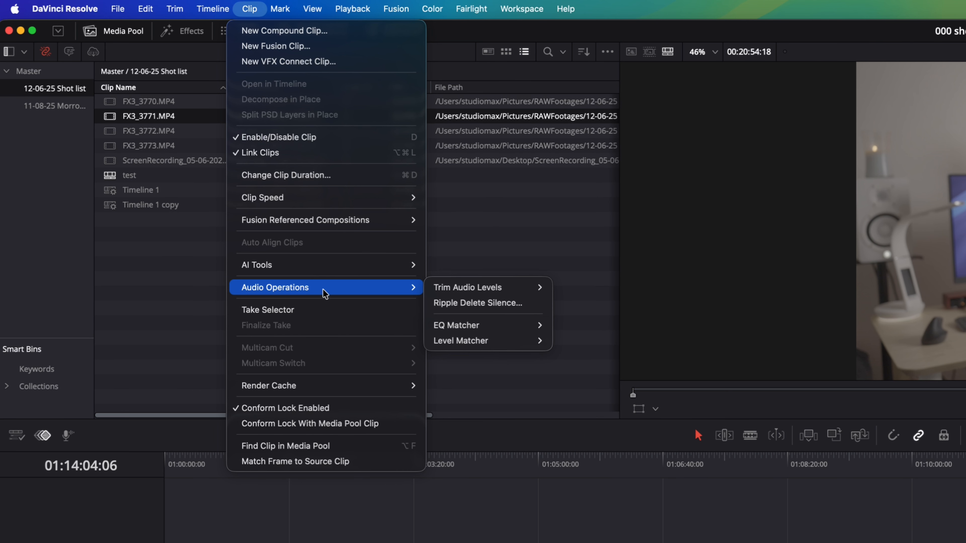
click(479, 303)
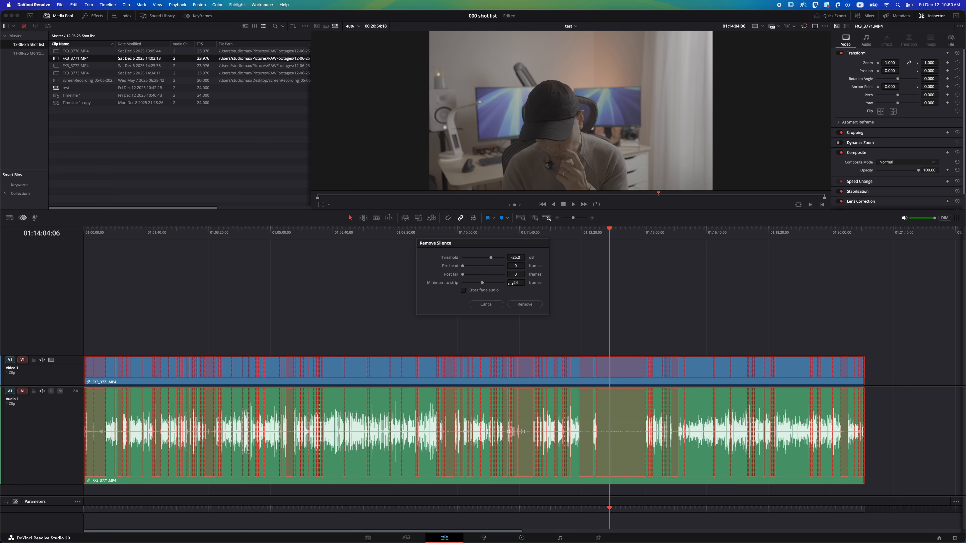
click(488, 259)
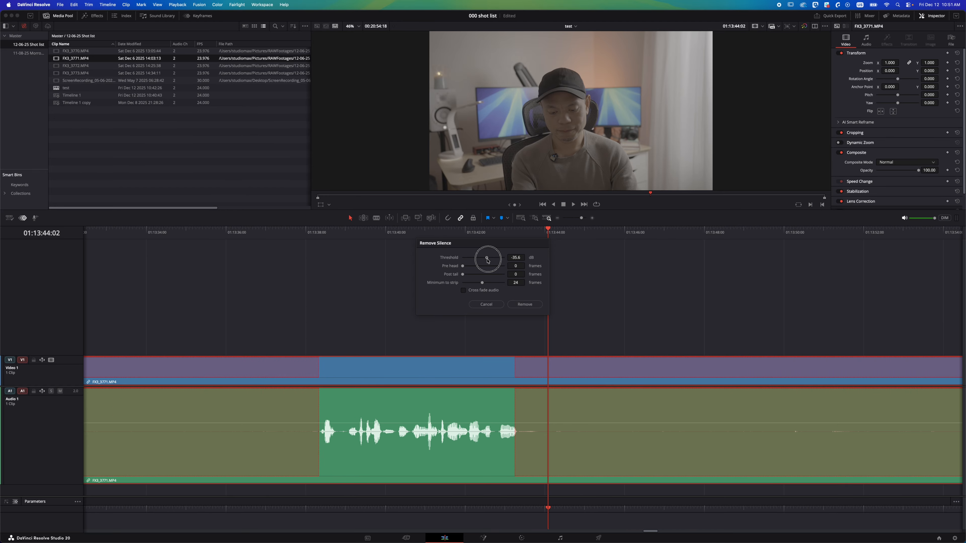
drag(488, 260, 484, 262)
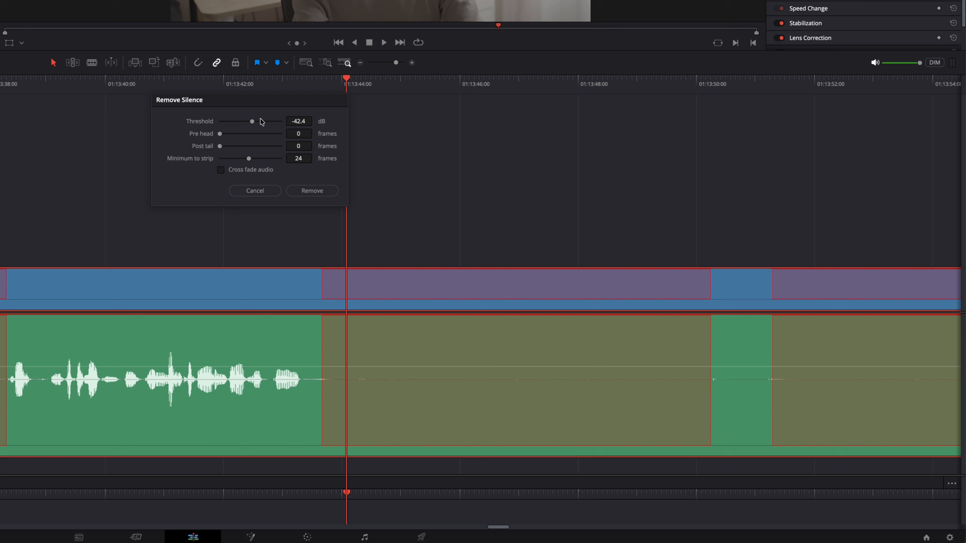
drag(484, 257, 514, 266)
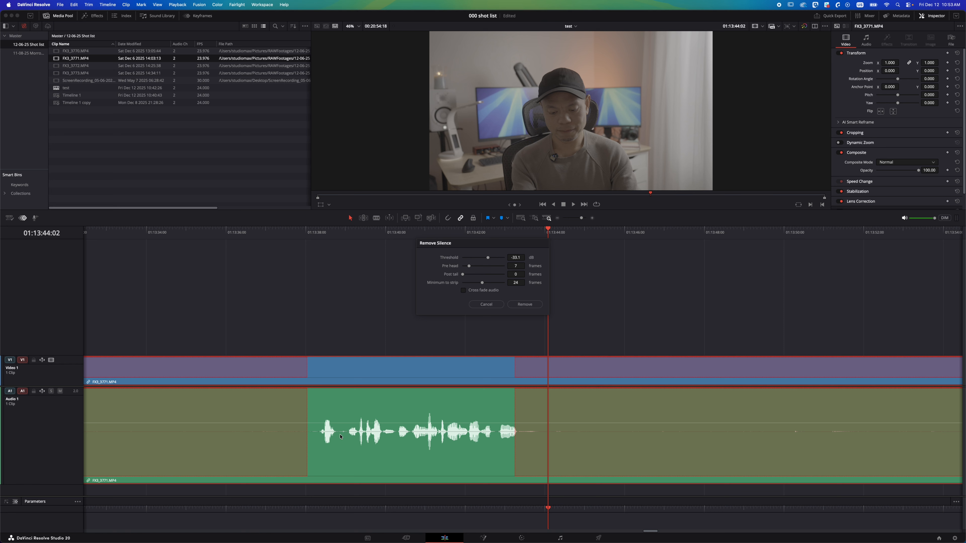
drag(463, 274, 475, 278)
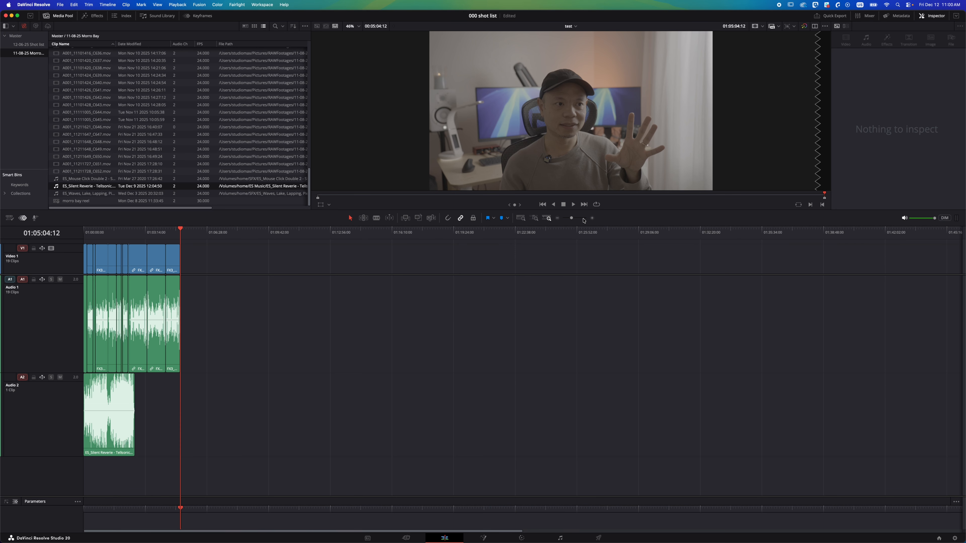
Trim the end of the music clip on Audio 2.
scroll(378, 242, up, 3)
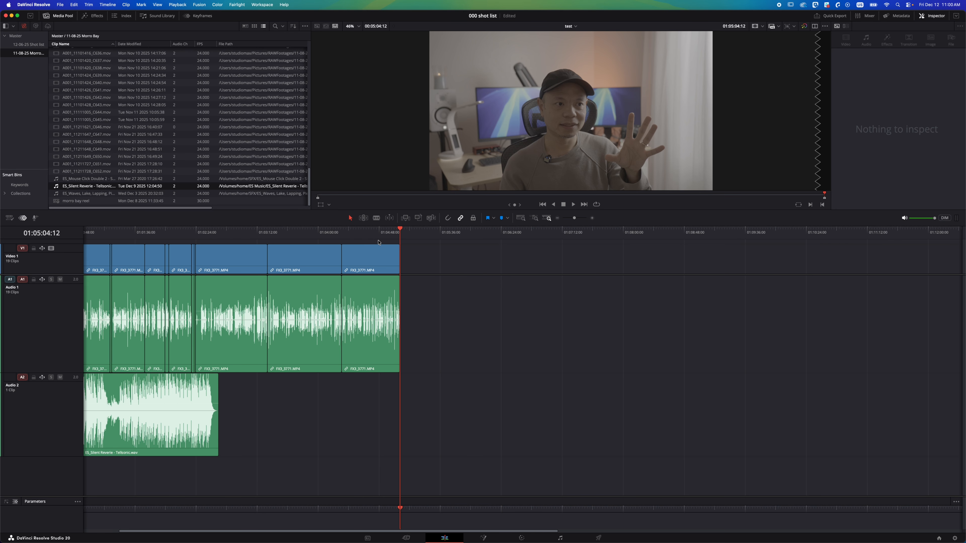
drag(171, 389, 390, 389)
drag(324, 386, 174, 388)
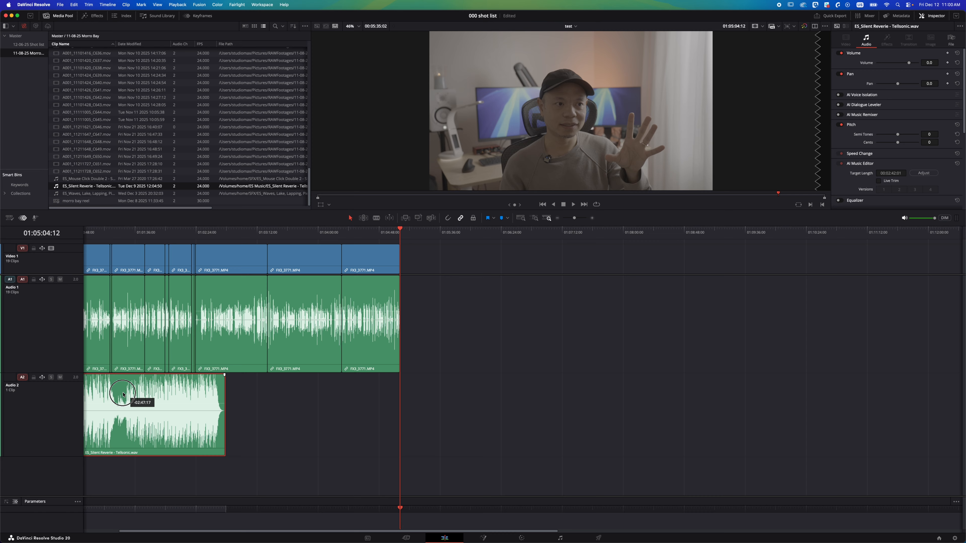
key(shift+z)
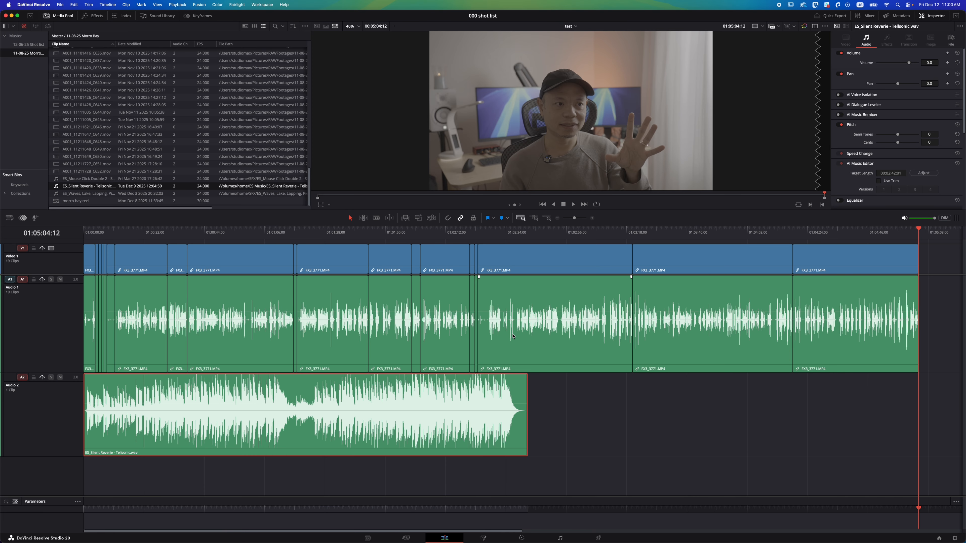
key(super+minus)
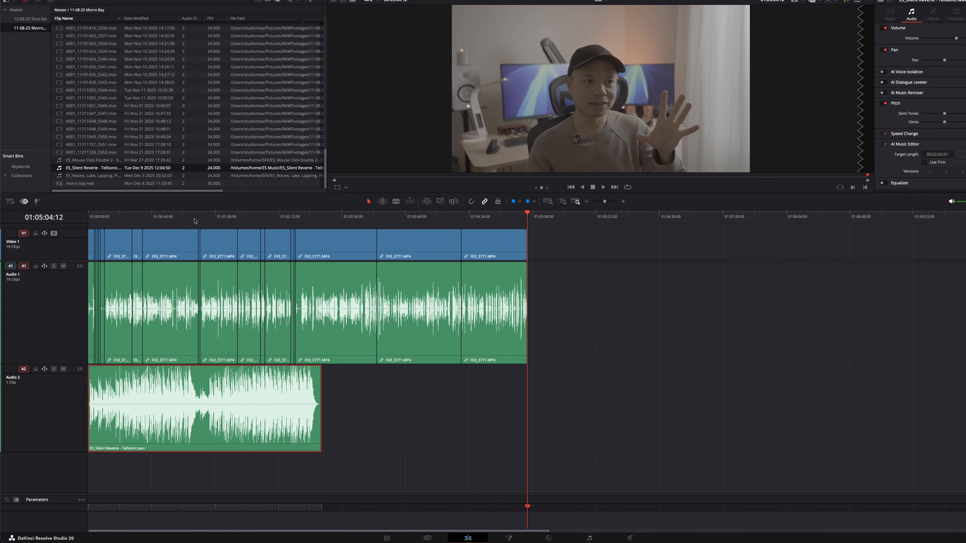
Split the music clip on Audio 2 at the playhead at about 01:01:17:18.
click(194, 233)
drag(233, 174, 230, 174)
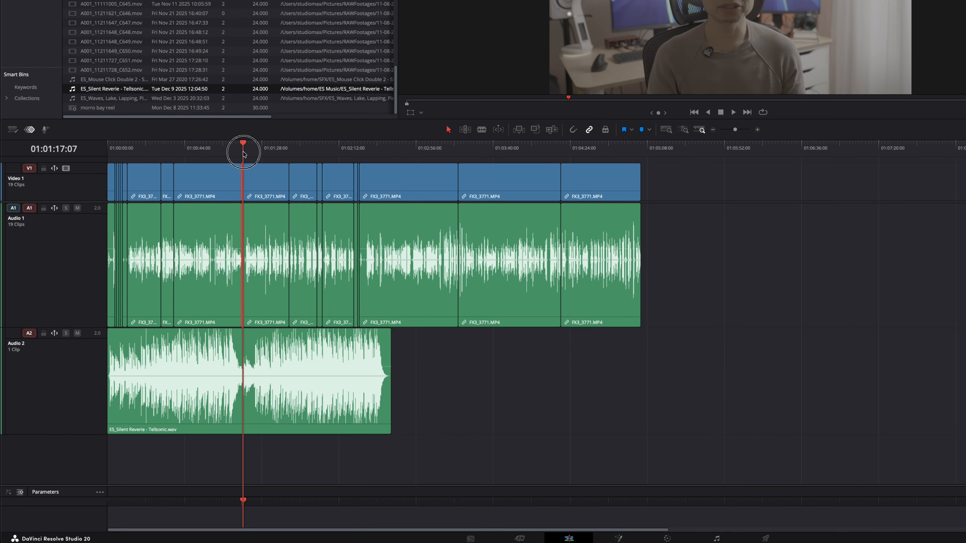
click(247, 352)
key(super+b)
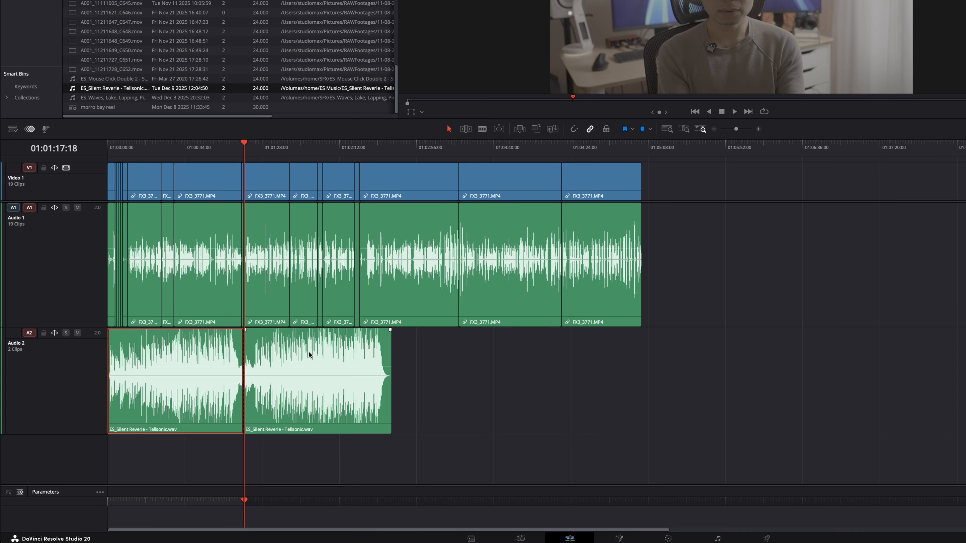
Move the second music segment further right and trim the first segment's end back slightly.
drag(308, 351, 534, 356)
drag(242, 399, 392, 401)
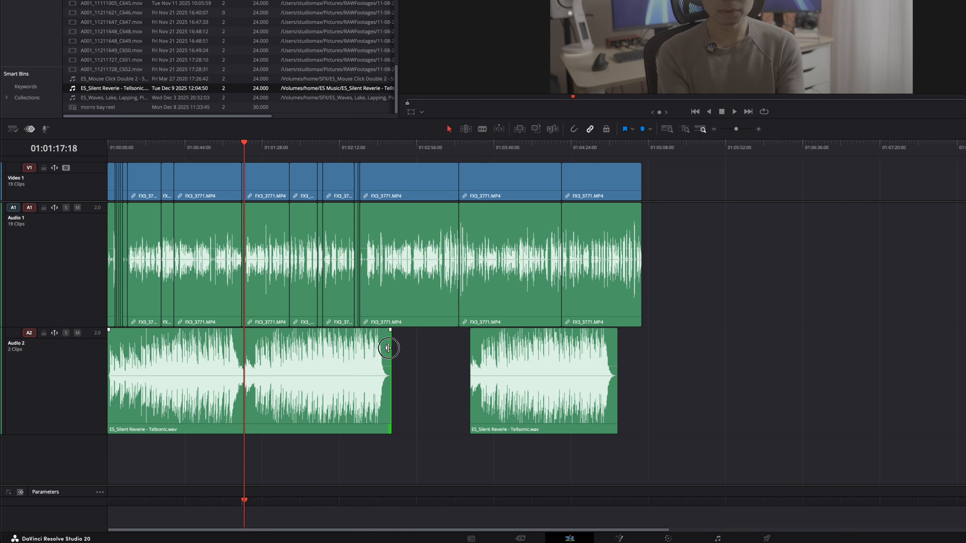
drag(389, 350, 367, 350)
drag(471, 342, 512, 378)
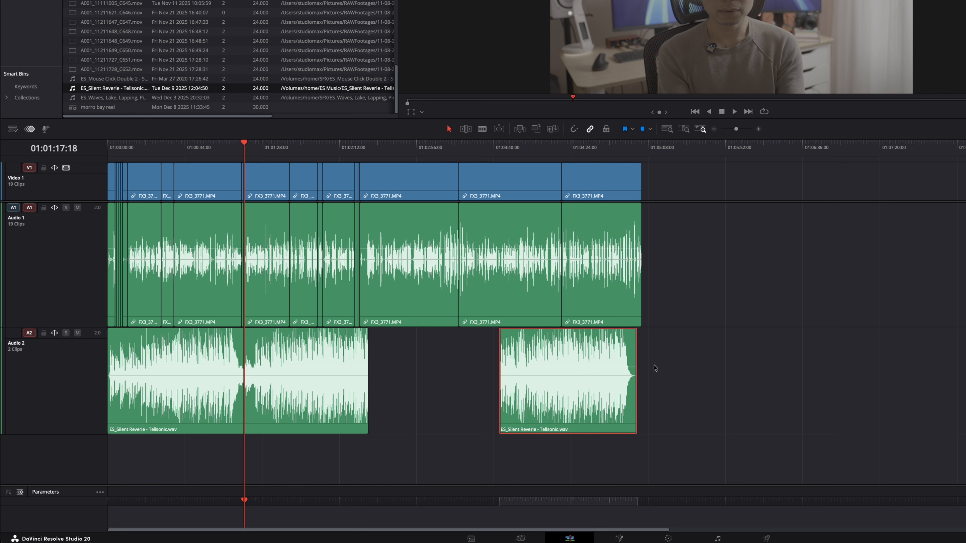
Delete the second music segment and extend the remaining music clip's end to its full length.
click(550, 349)
key(Delete)
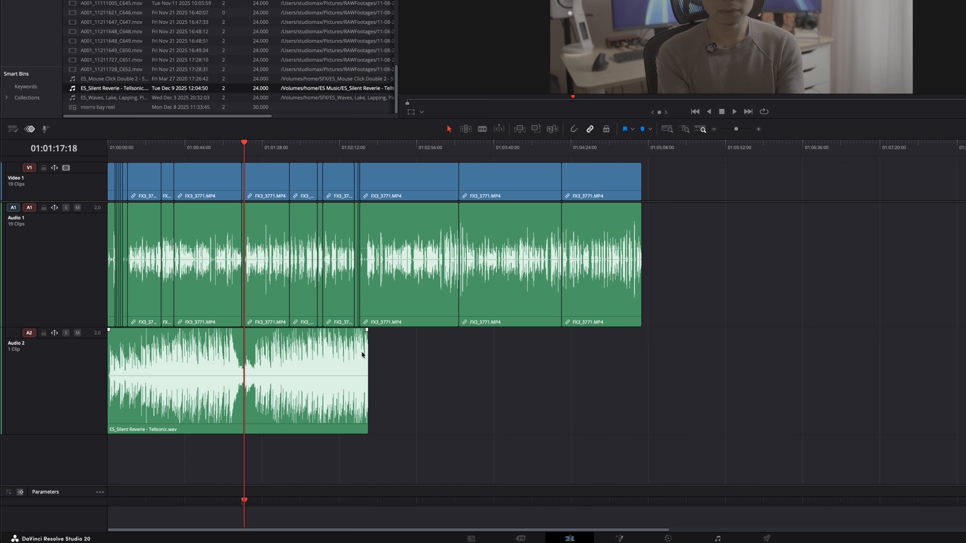
drag(363, 349, 592, 347)
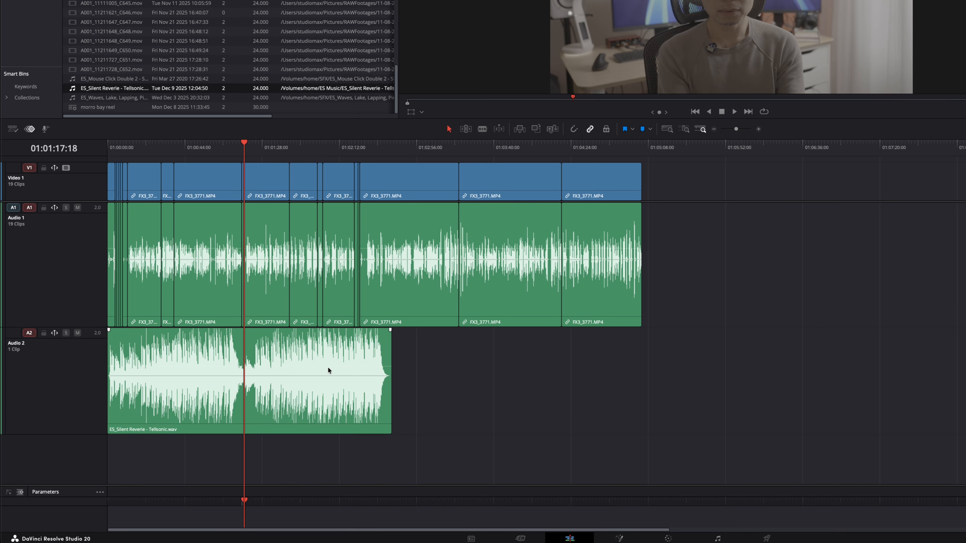
click(277, 344)
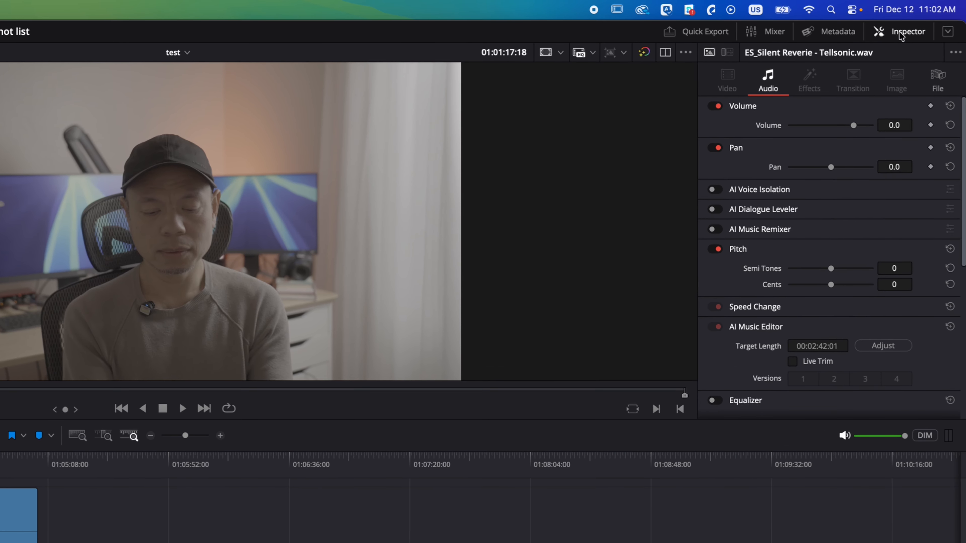
Enable Live Trim in the AI Music Editor for the selected music clip.
click(901, 33)
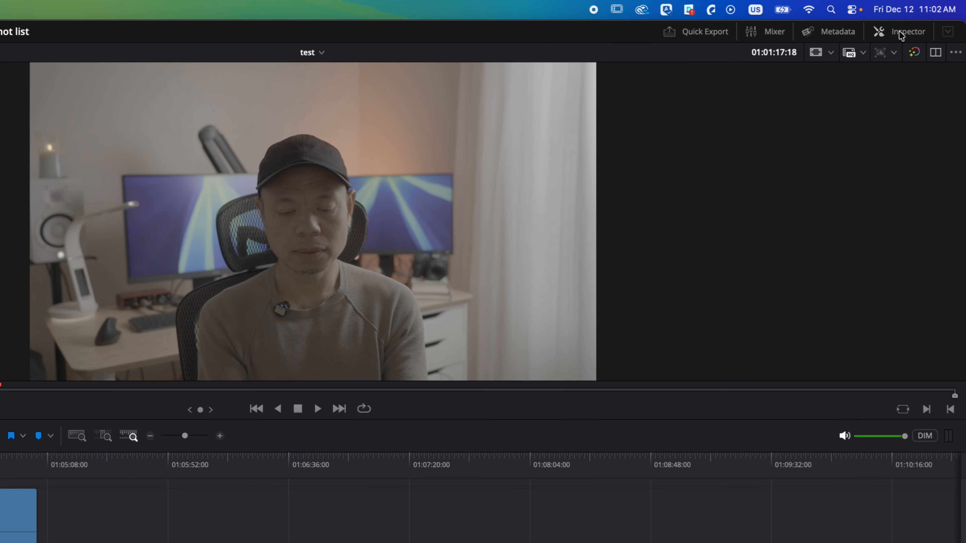
click(901, 32)
scroll(832, 267, down, 1)
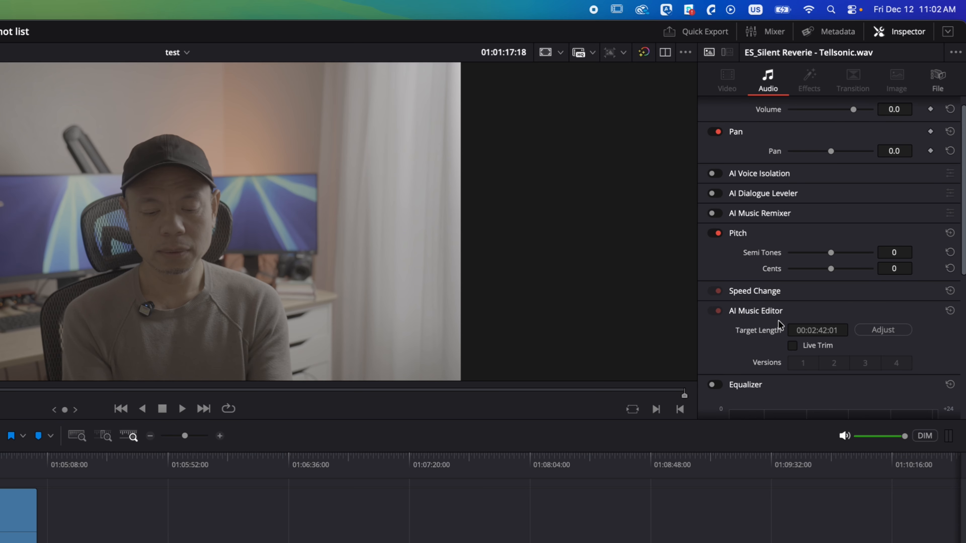
click(792, 346)
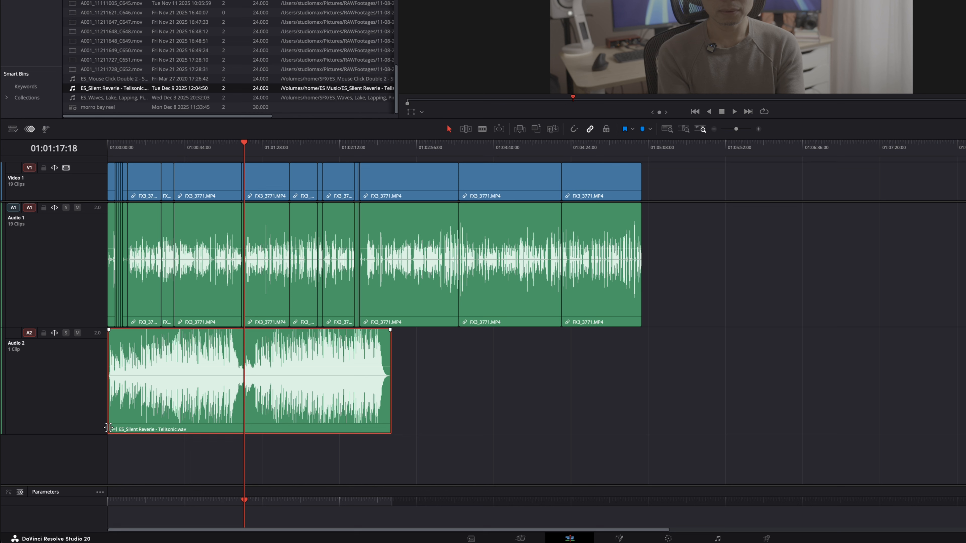
Extend the music clip's end with Live Trim to line up with the end of the video.
click(388, 392)
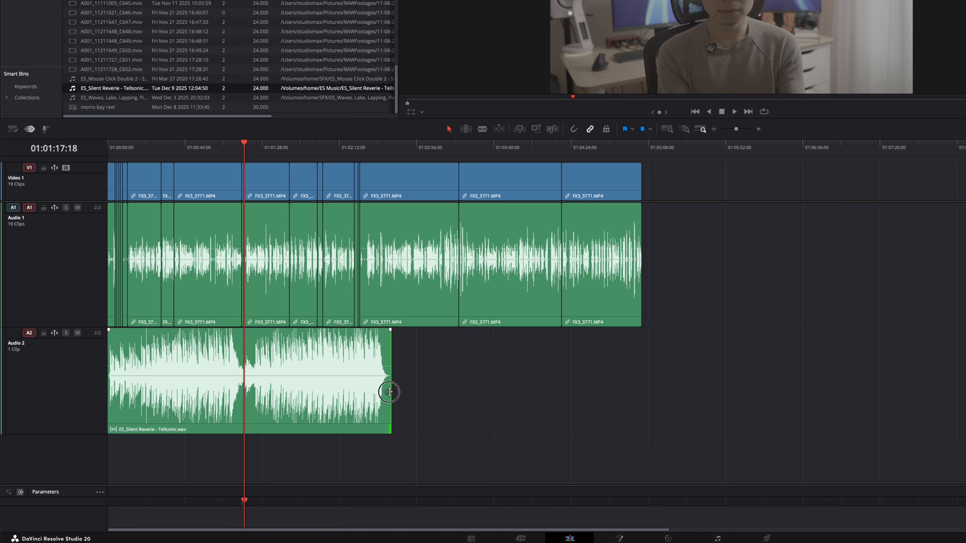
drag(388, 391, 644, 385)
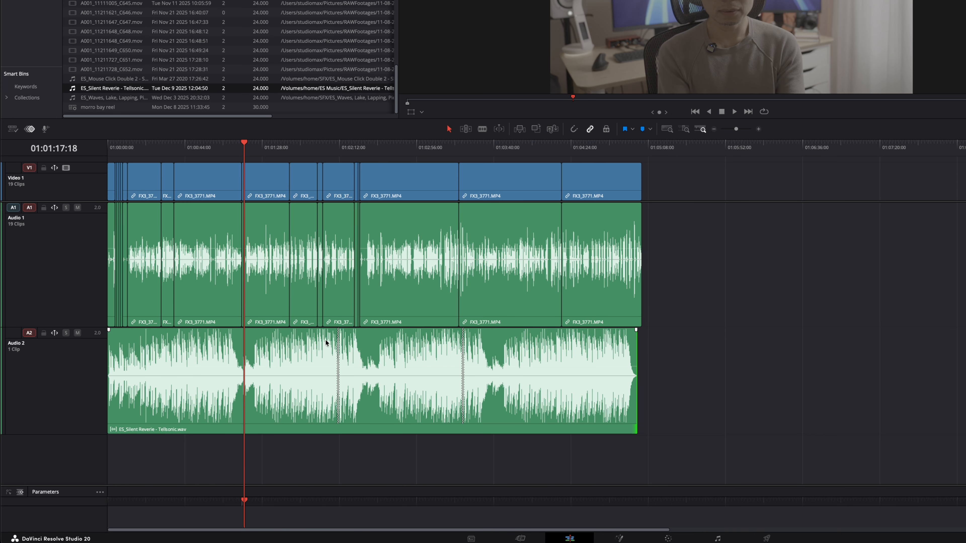
Audition the music clip's AI Music Editor versions 2, 3 and 4, ending on version 4.
drag(341, 152, 340, 151)
click(459, 152)
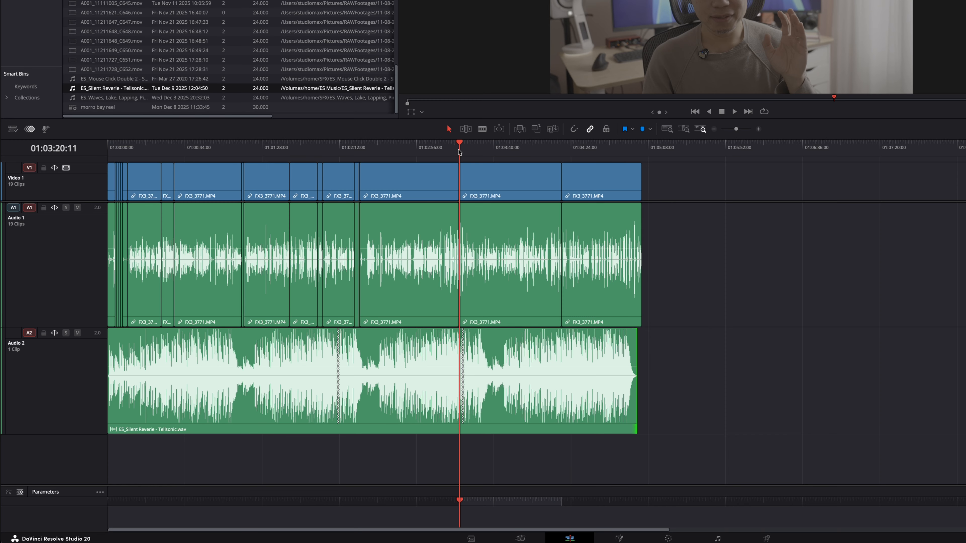
click(632, 152)
key(super+equal)
key(super+equal)
key(super+equal)
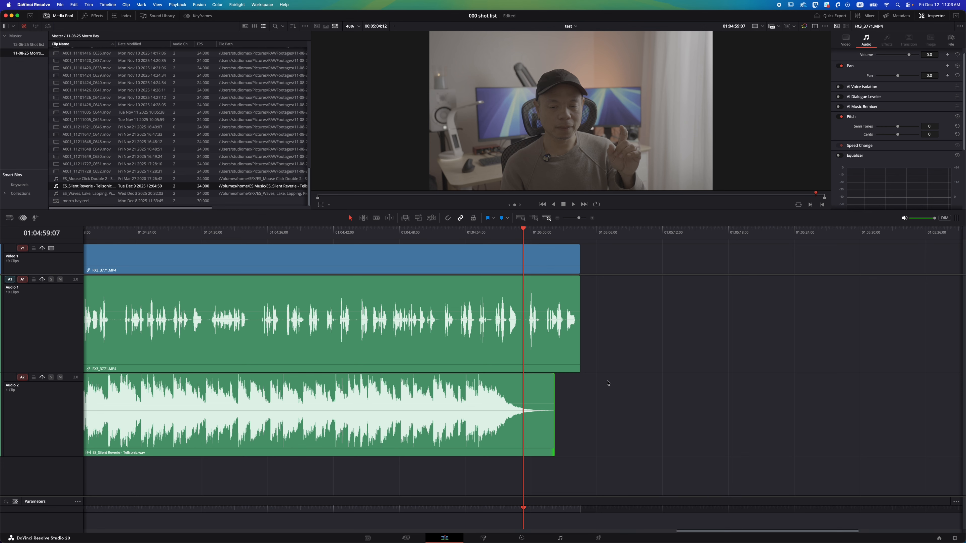
click(546, 382)
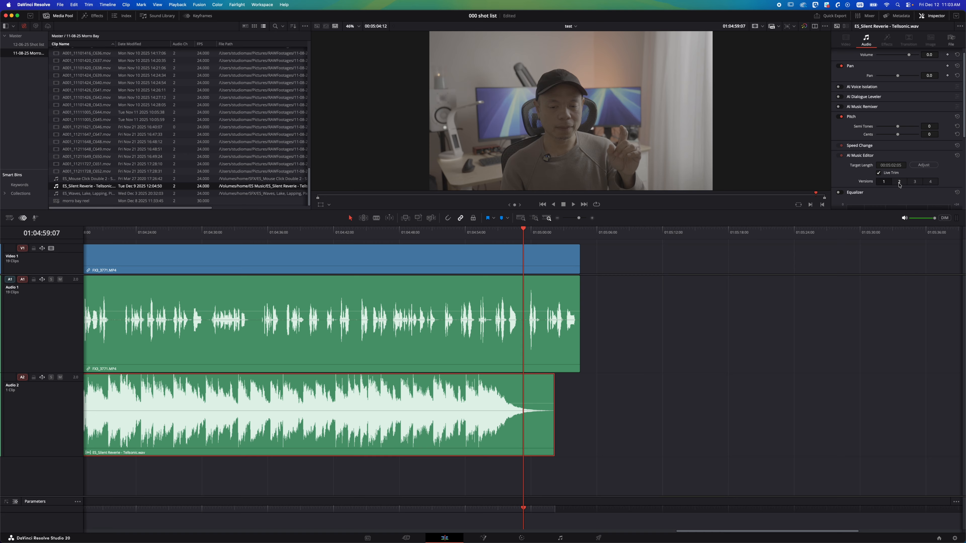
click(835, 363)
click(913, 183)
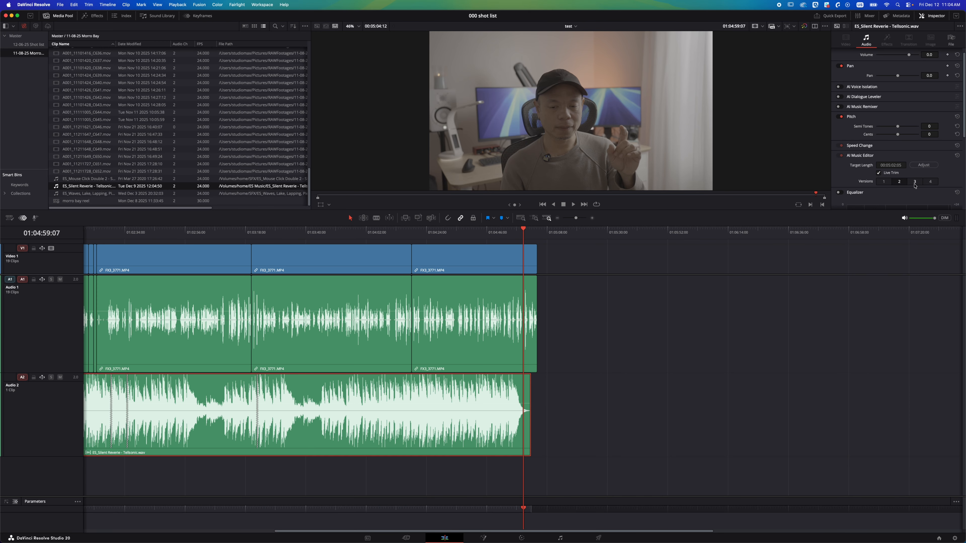
click(917, 183)
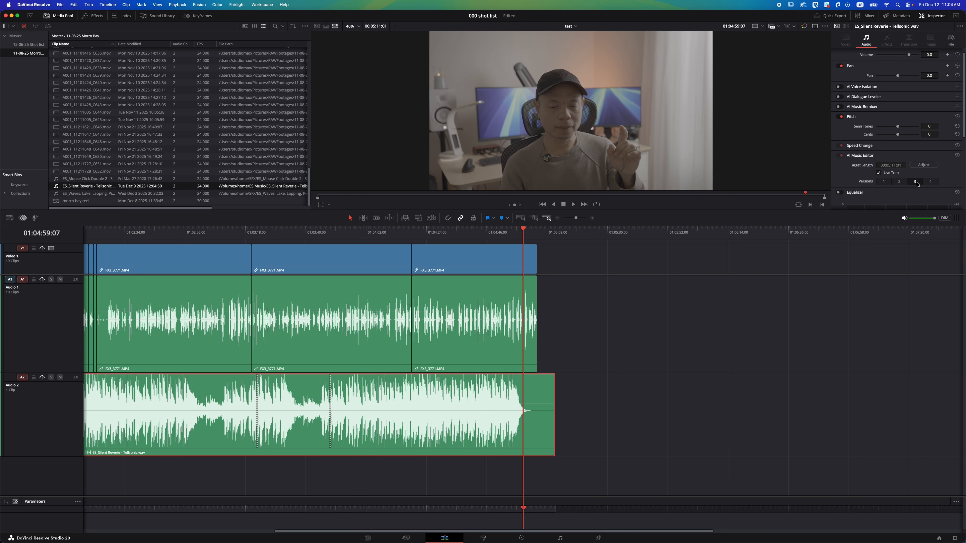
click(930, 182)
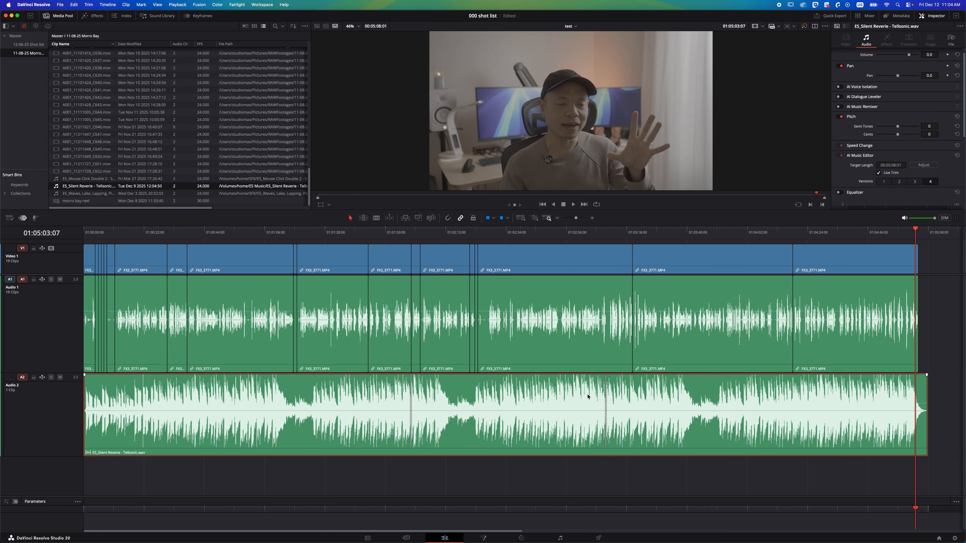
scroll(890, 161, down, 1)
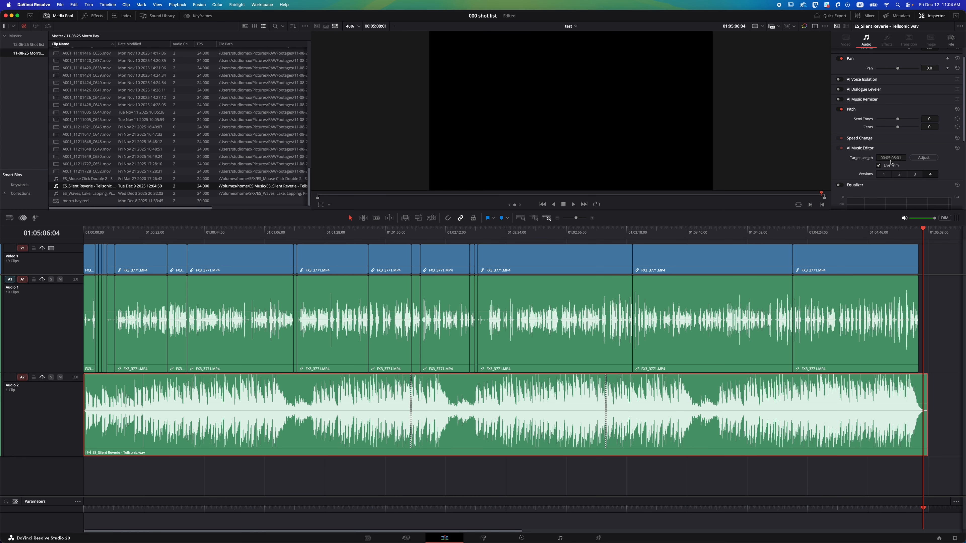